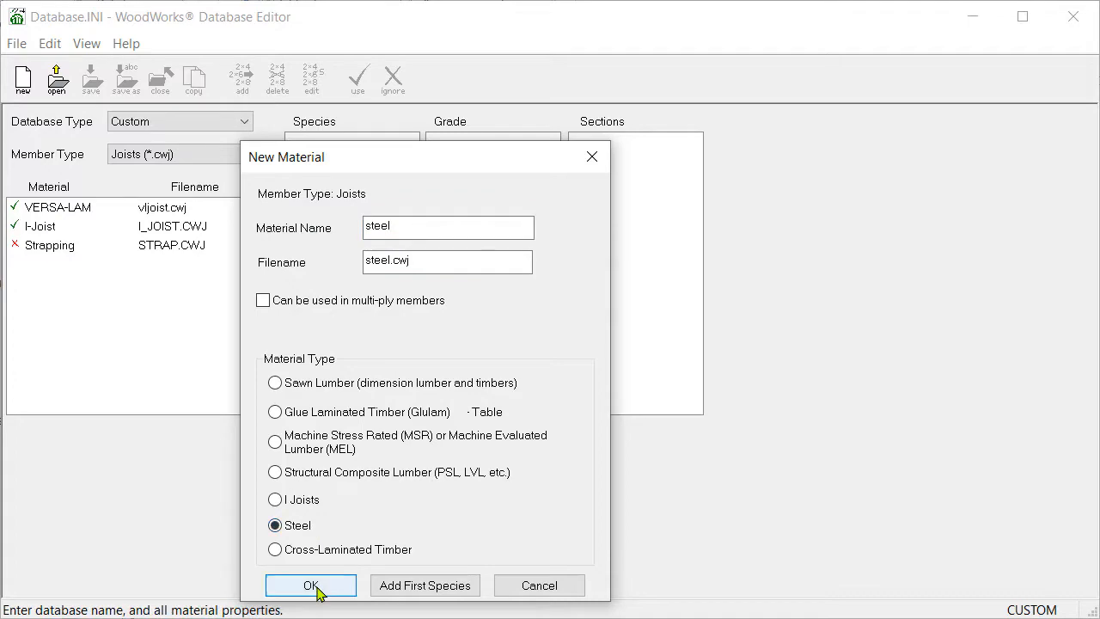
Create the custom joist material named steel with filename steel.cwj and material type Steel.
click(311, 585)
Set the bending strength fb of the S-P-F No.1 grade in the custom Timber2 beam material to 9.2 MPa.
click(339, 187)
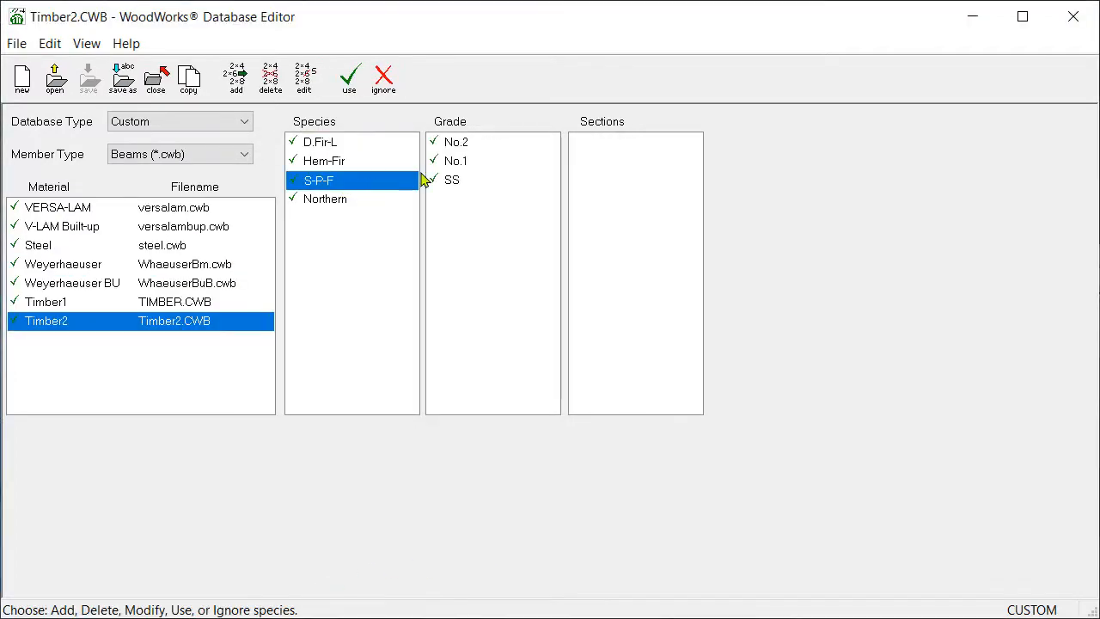
click(447, 166)
click(305, 90)
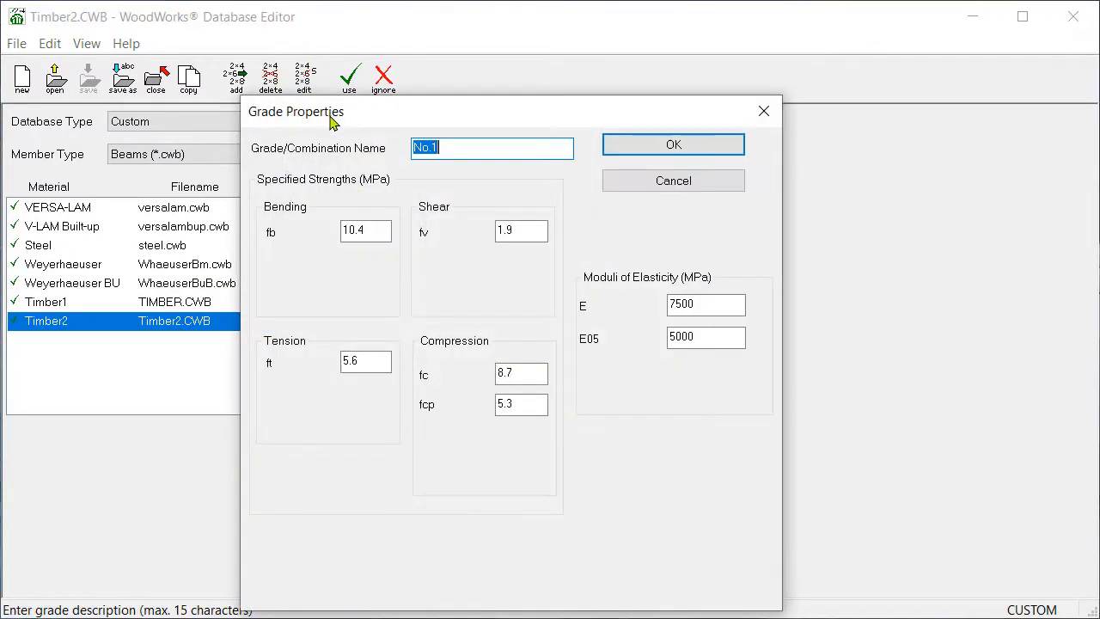
drag(372, 229, 334, 225)
text(9.2)
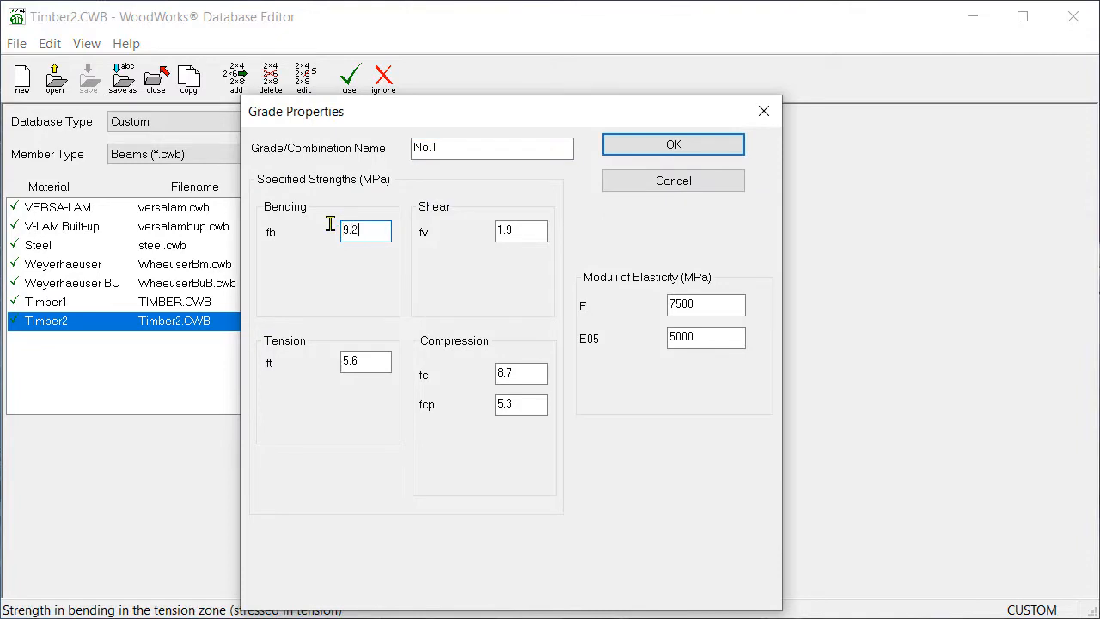
click(698, 147)
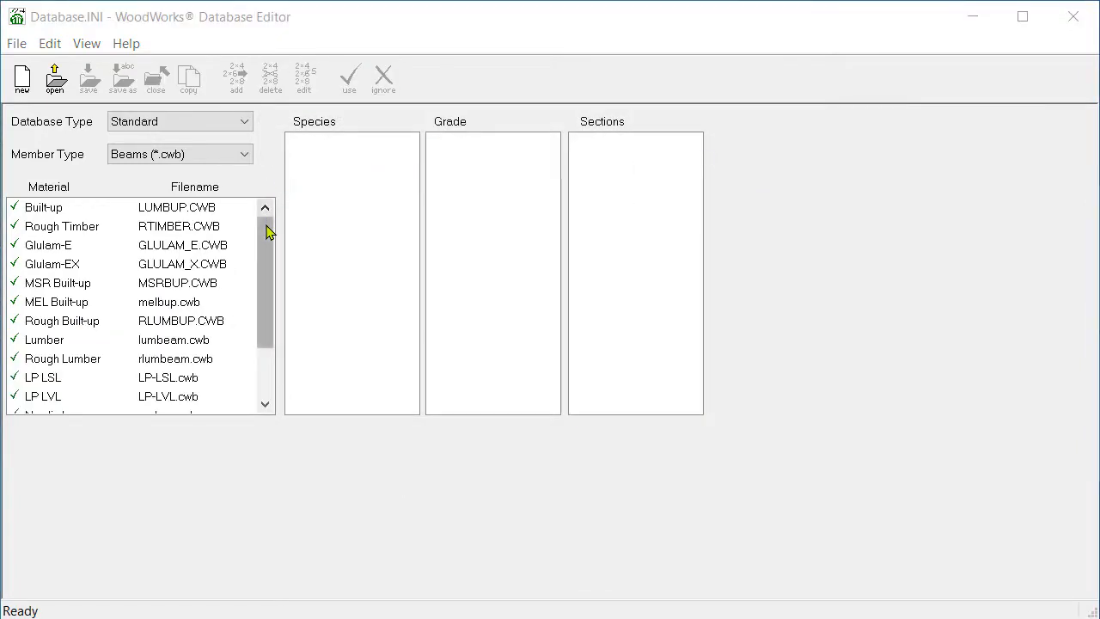
Browse the Standard database's beam materials, selecting Lumber and Glulam-E, and view the Glulam-E material properties.
mouse_move(266, 238)
mouse_down()
mouse_move(266, 290)
mouse_move(266, 228)
mouse_up()
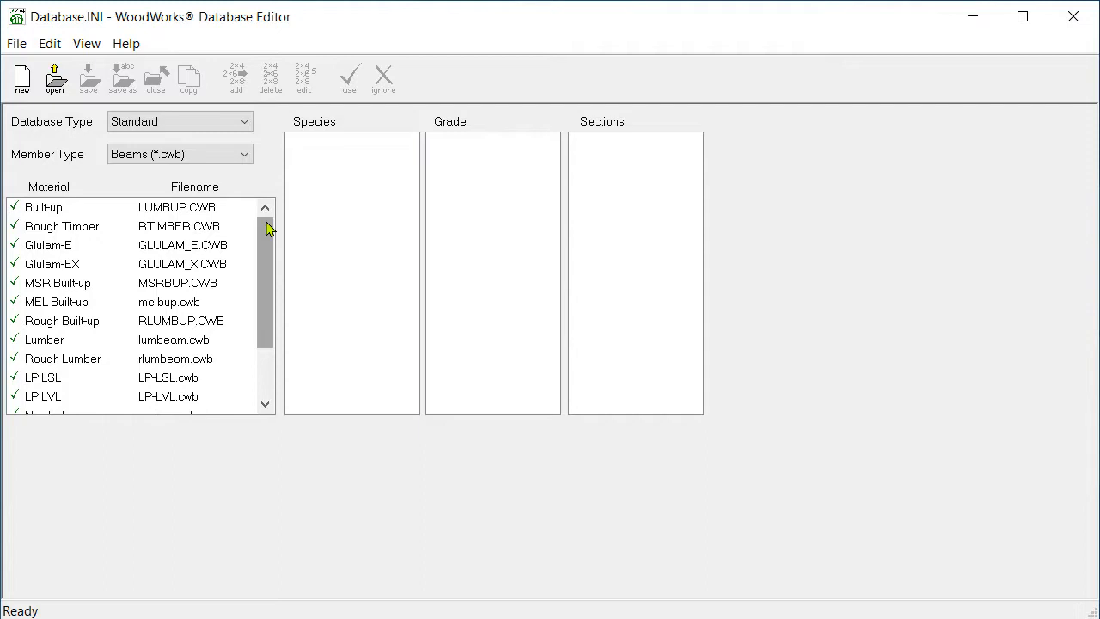
click(243, 125)
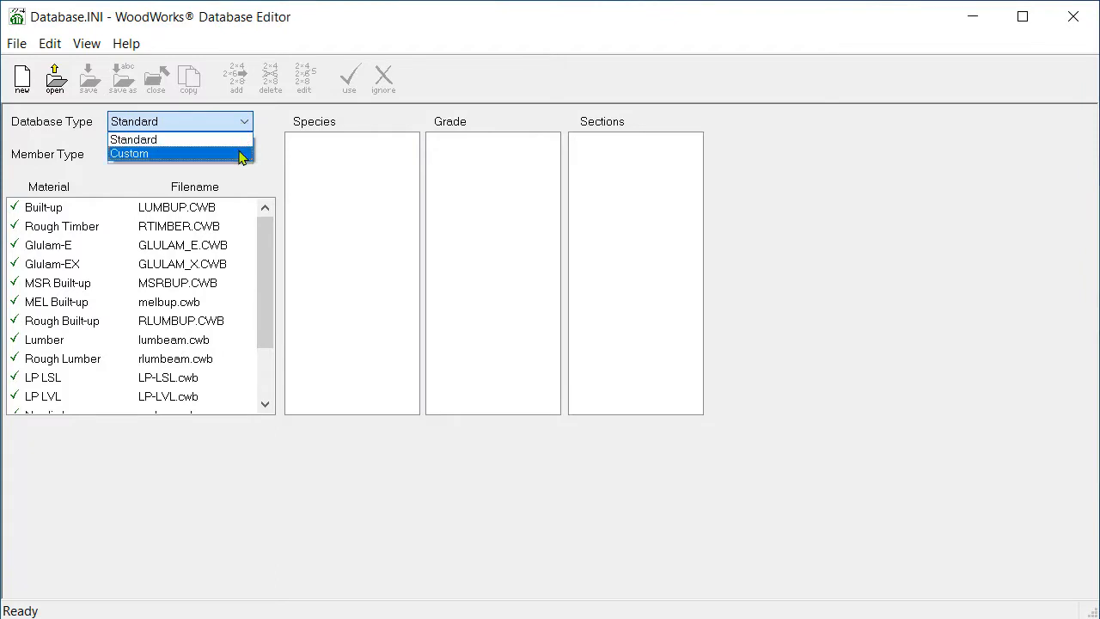
click(238, 141)
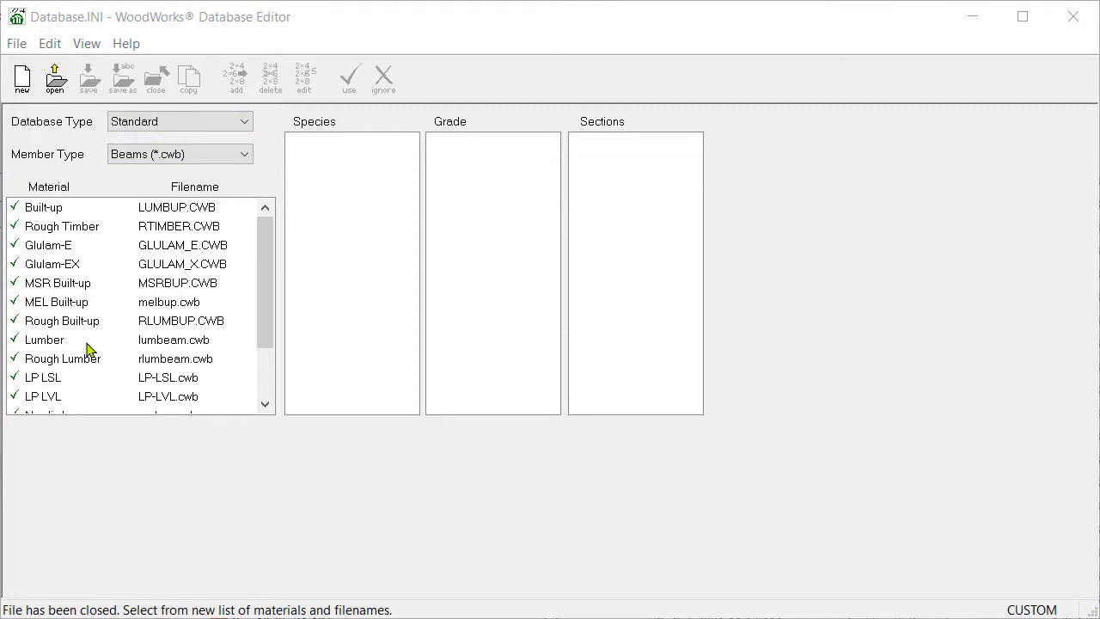
click(87, 344)
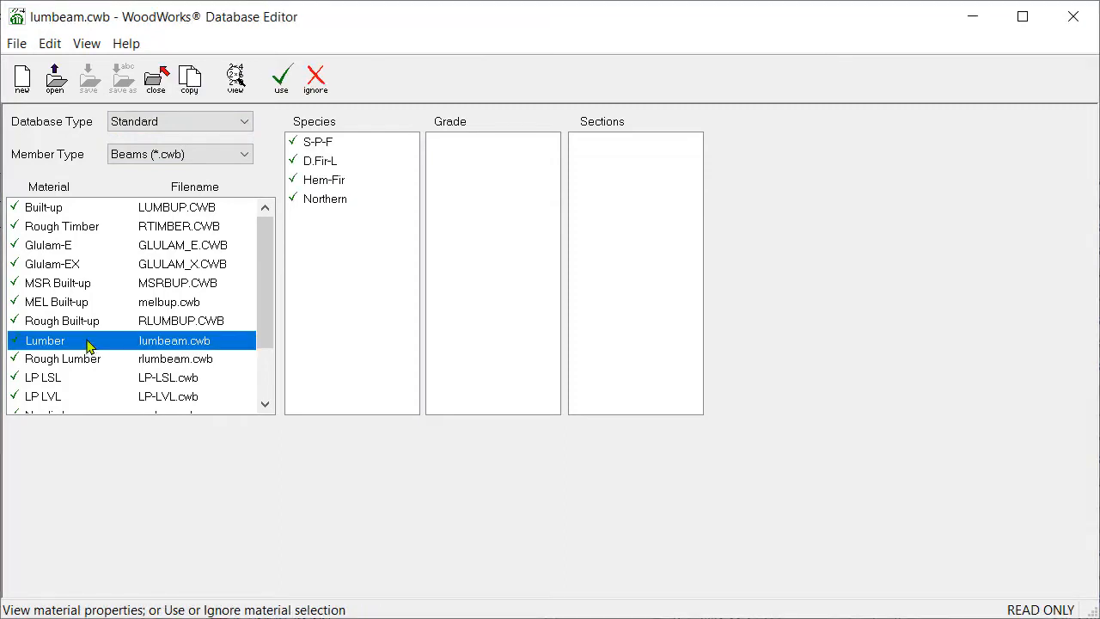
click(128, 251)
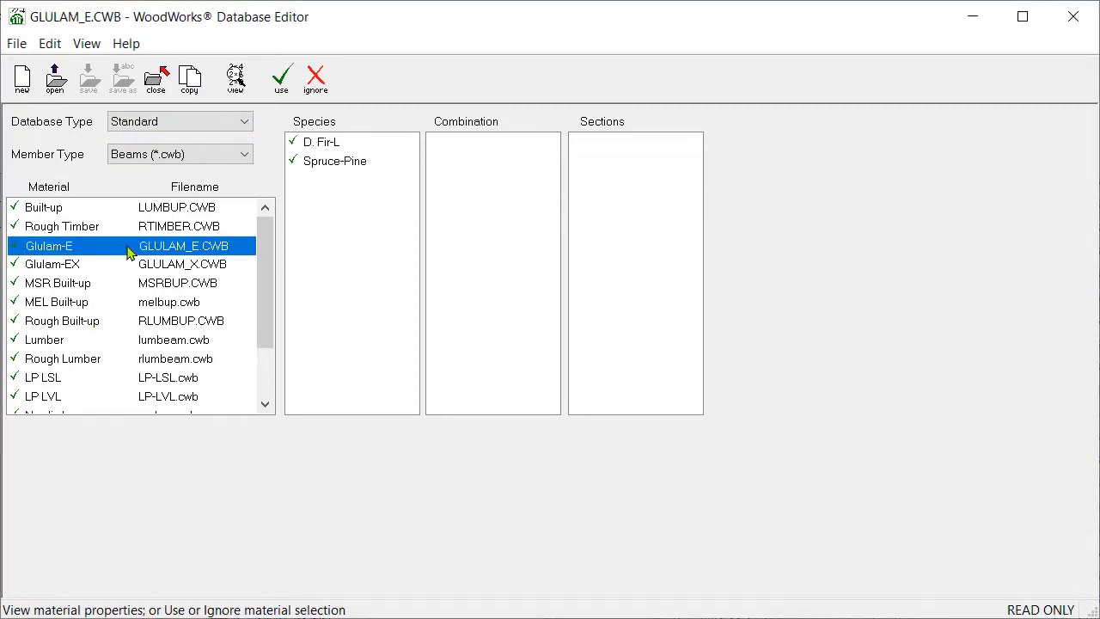
click(233, 93)
Switch to the Custom database and examine the VERSA-LAM and Weyerhaeuser beam materials, including the Microllam species.
click(241, 125)
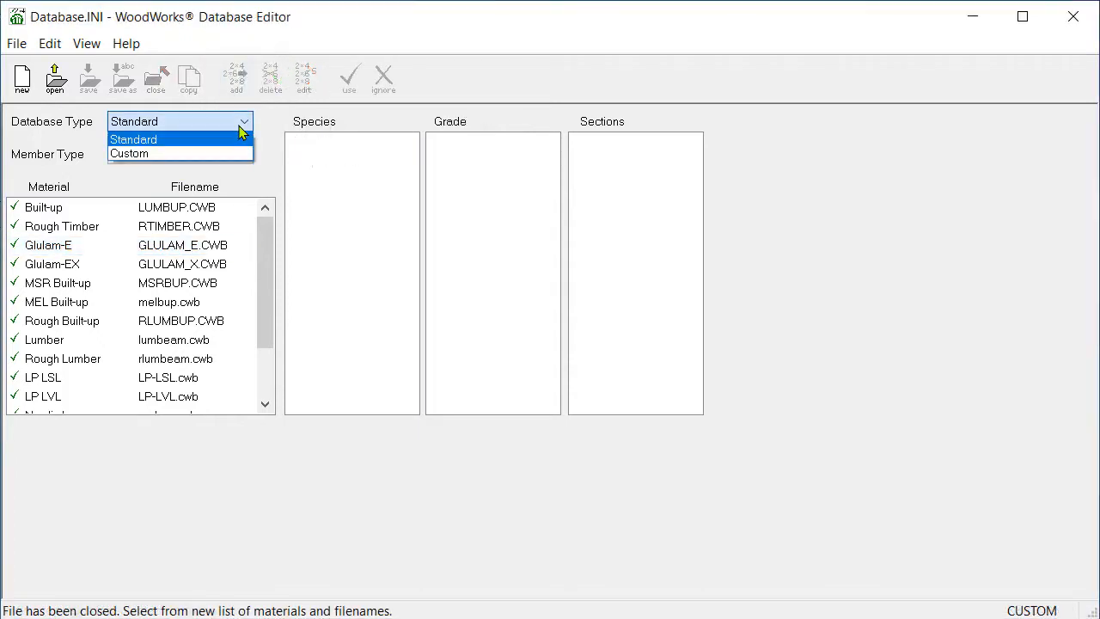
click(235, 155)
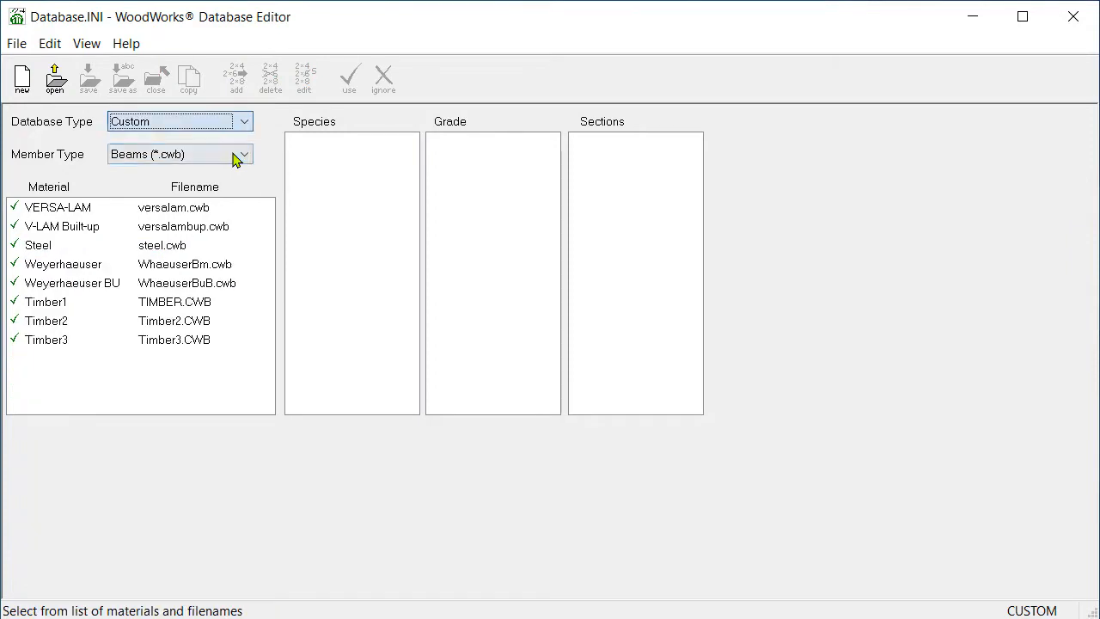
click(198, 209)
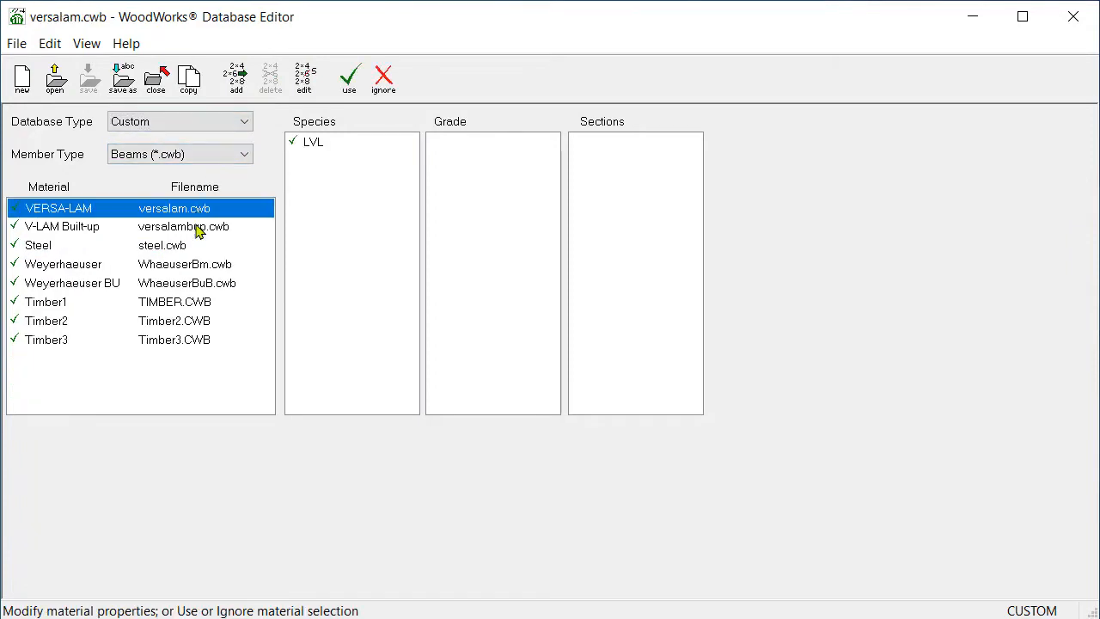
click(191, 268)
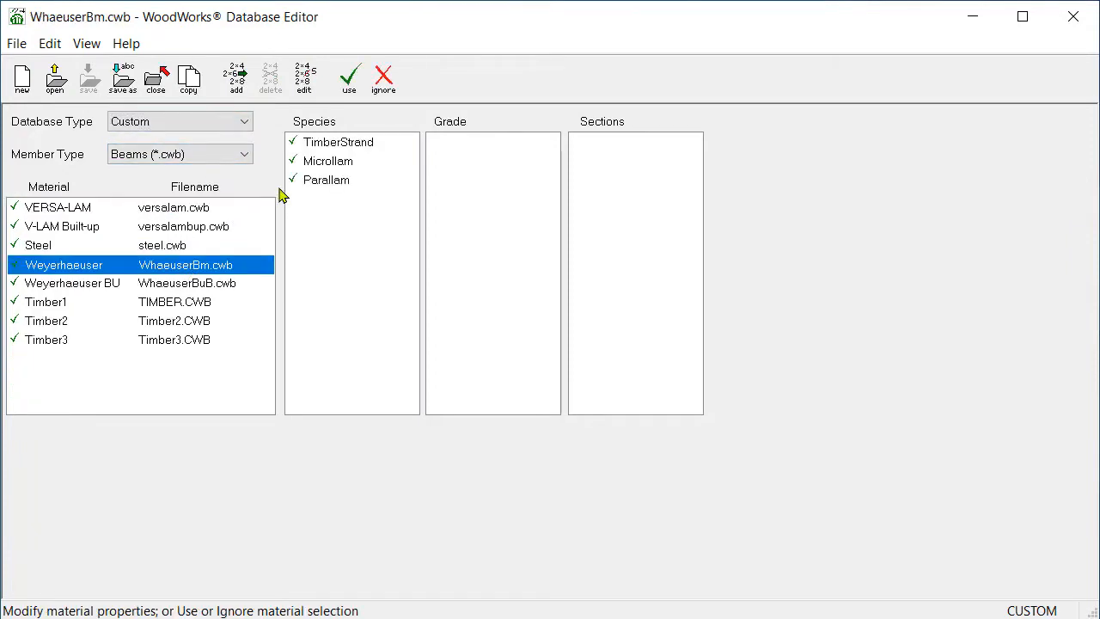
click(327, 165)
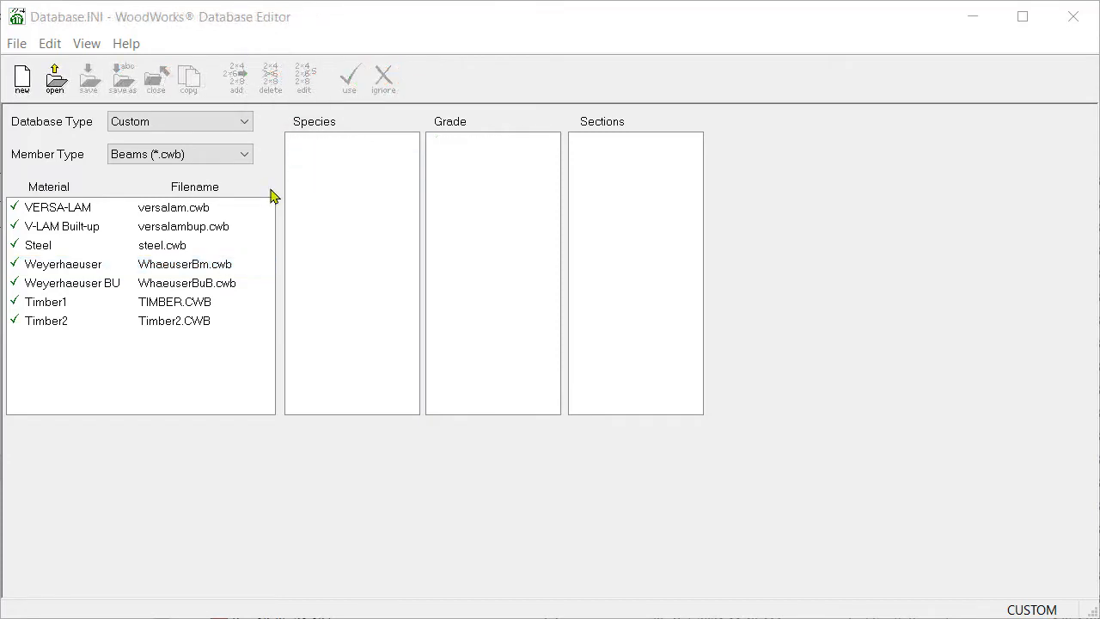
click(233, 161)
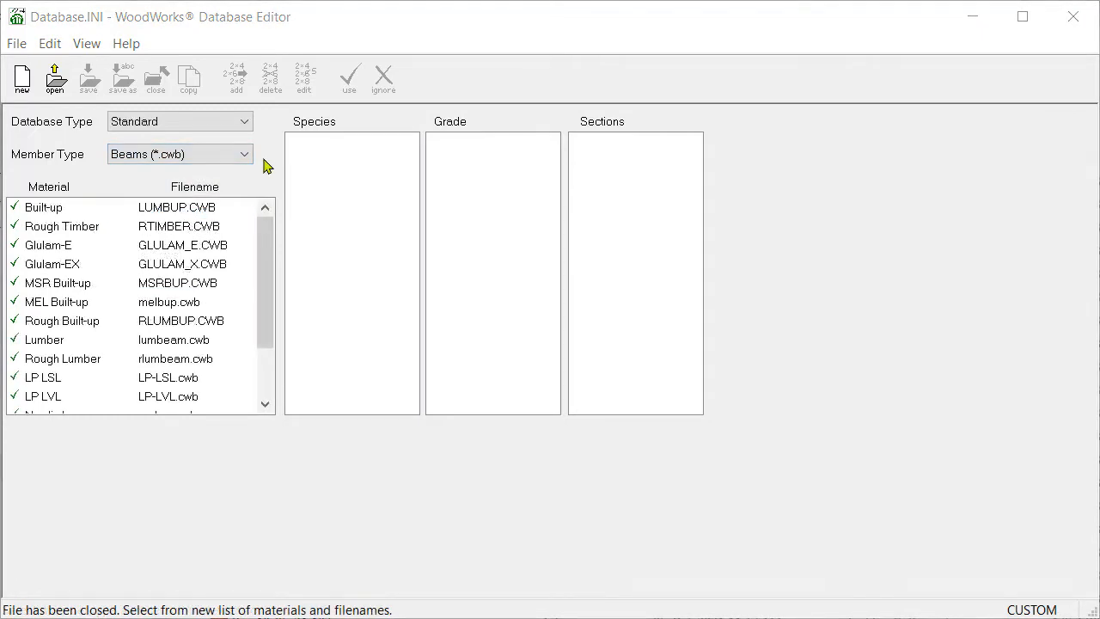
Open the Standard database's Built-up beam material and examine the grades listed for D.Fir-L.
click(221, 211)
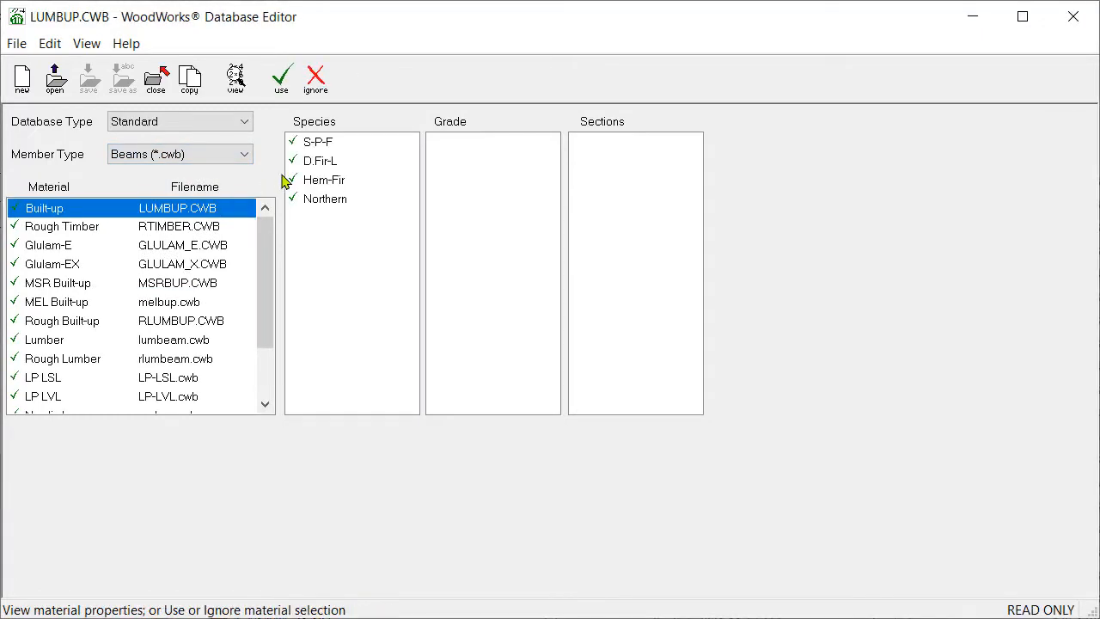
click(312, 165)
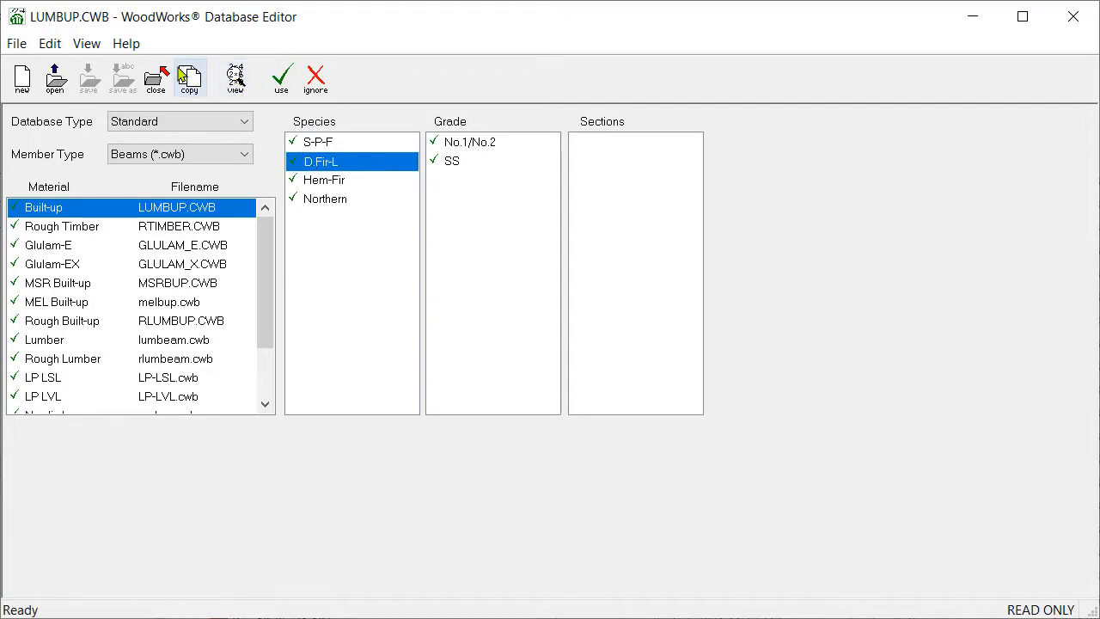
click(89, 44)
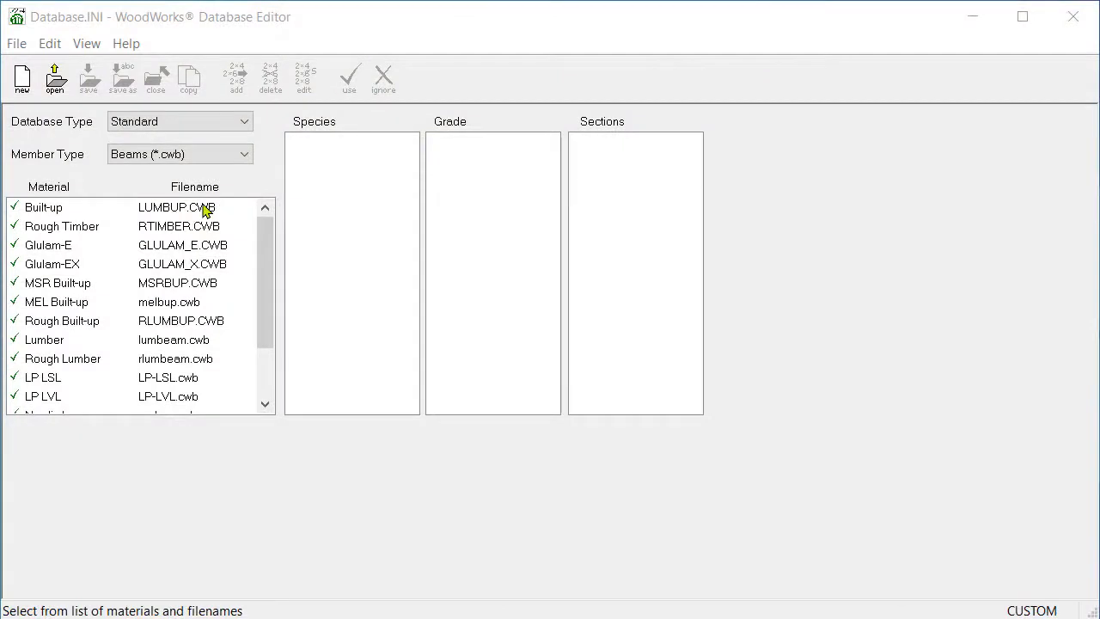
View the material properties of the standard Built-up beams and the species properties of D.Fir-L.
click(205, 211)
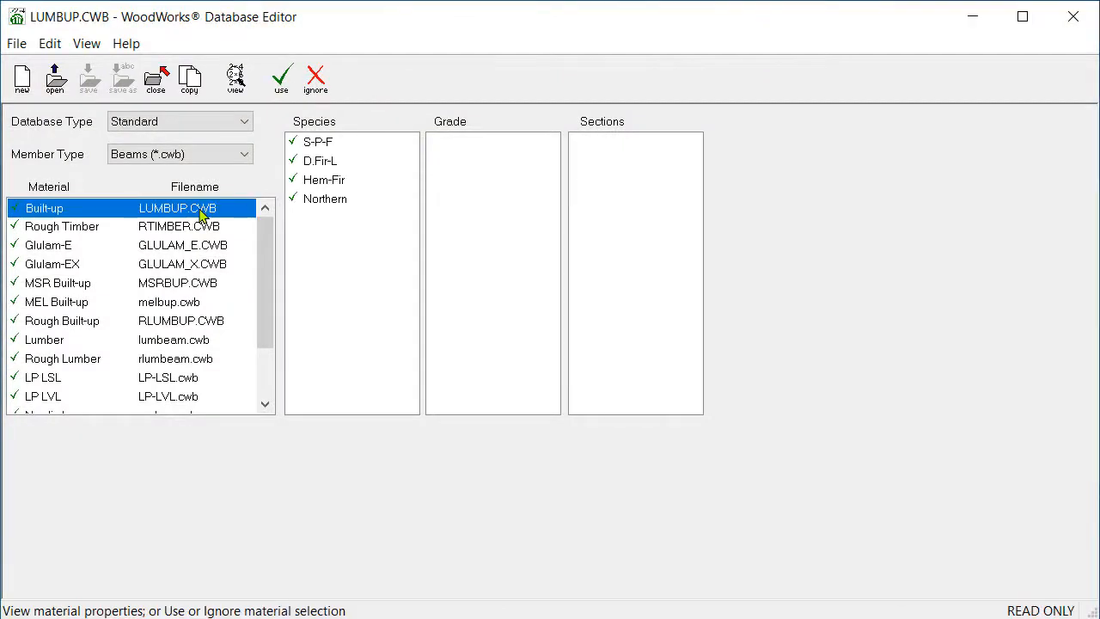
click(237, 78)
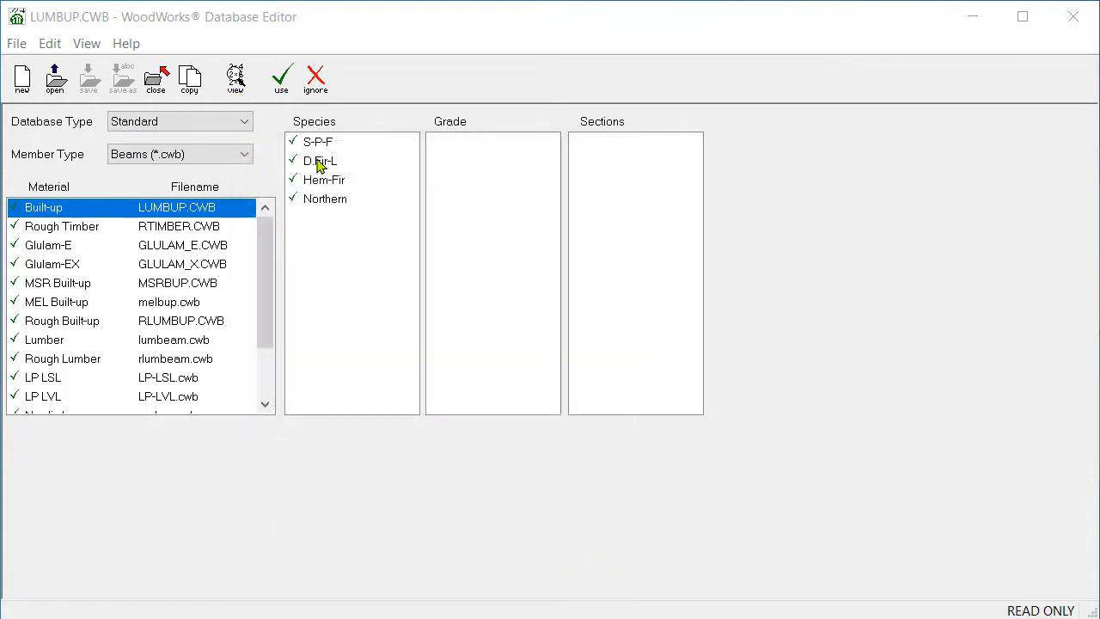
click(320, 164)
click(237, 80)
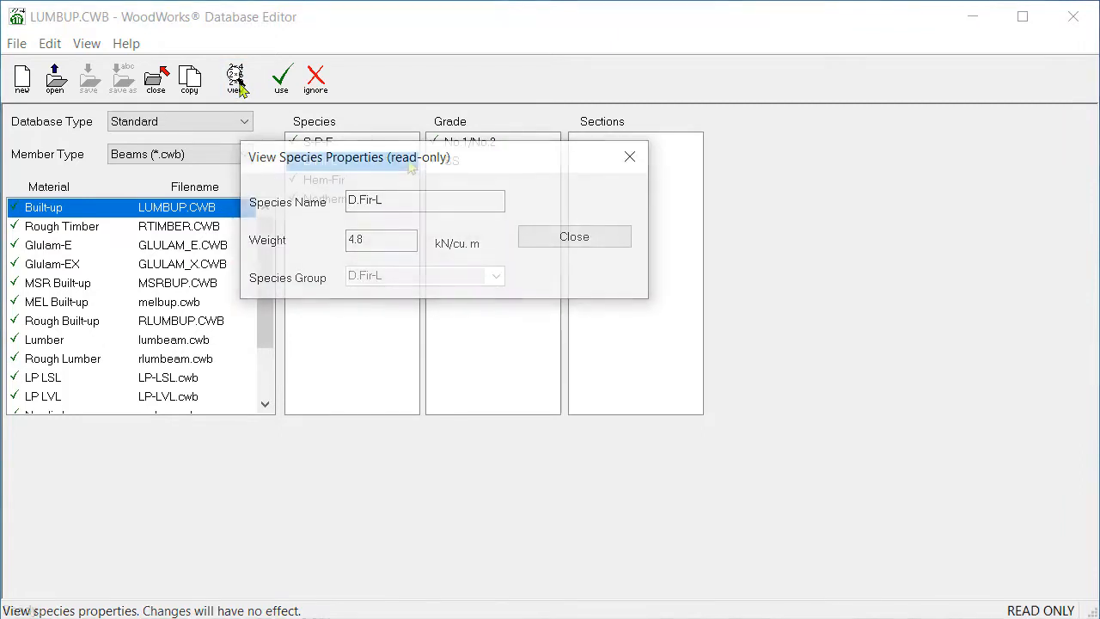
View the properties of the D.Fir-L No.1/No.2 grade and of its 38 x 38 section.
click(455, 146)
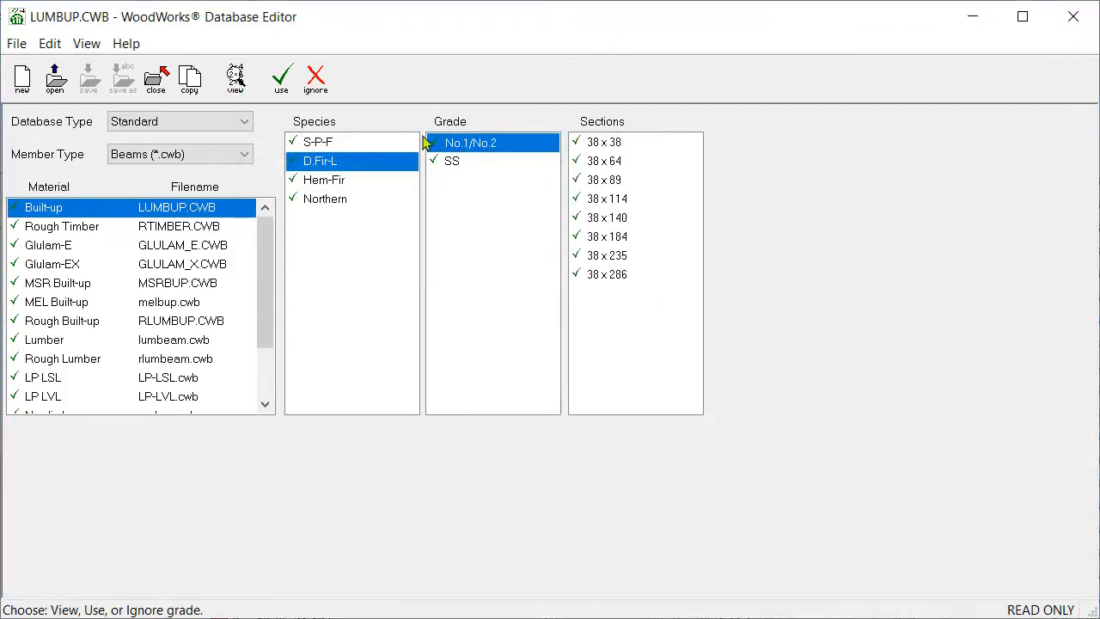
click(239, 81)
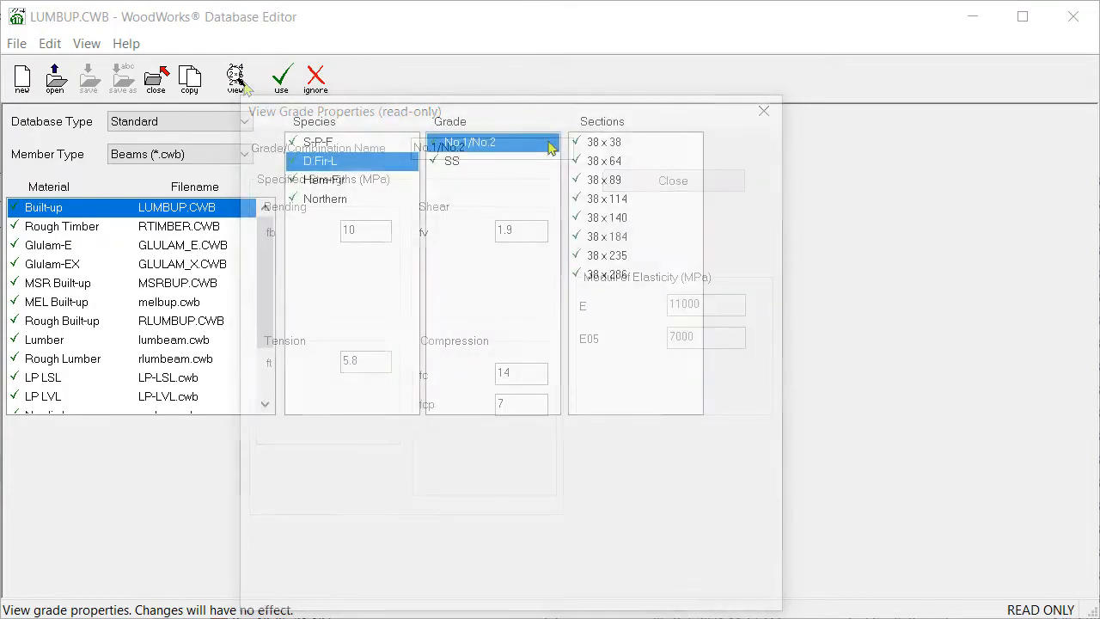
click(601, 143)
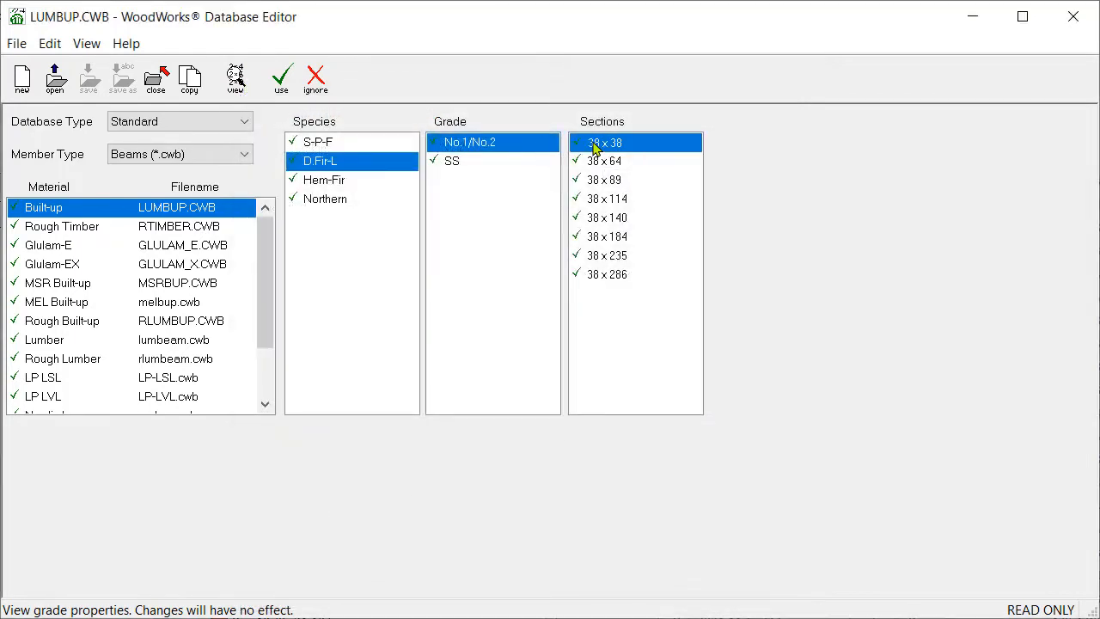
click(238, 86)
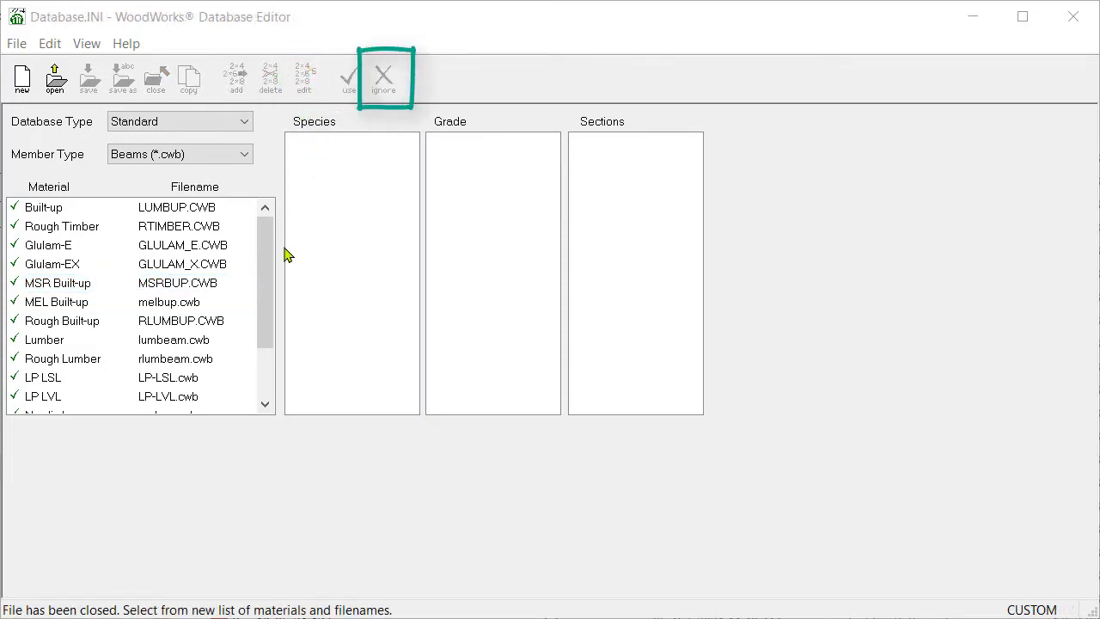
Set the D.Fir-L species of the standard Lumber beam material to be ignored, then save and close the file.
click(176, 343)
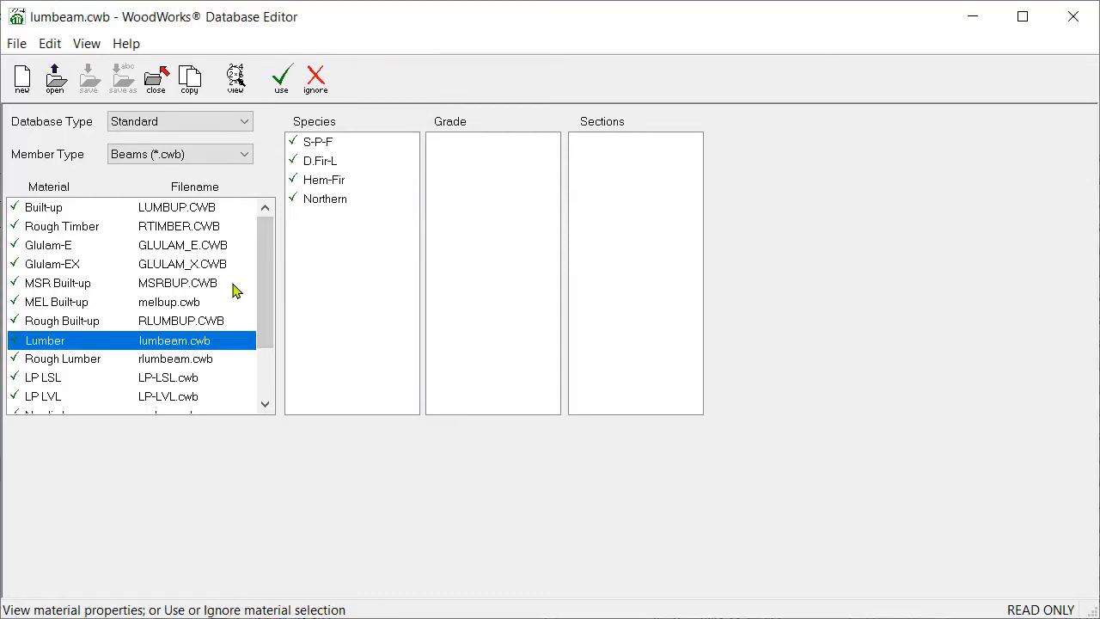
click(336, 164)
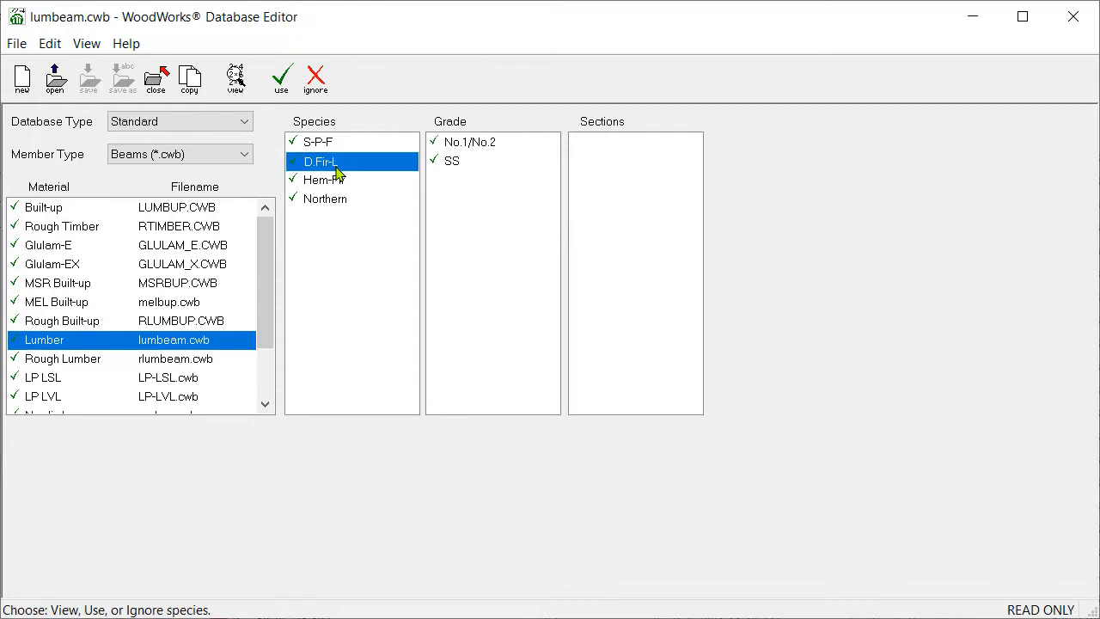
click(316, 81)
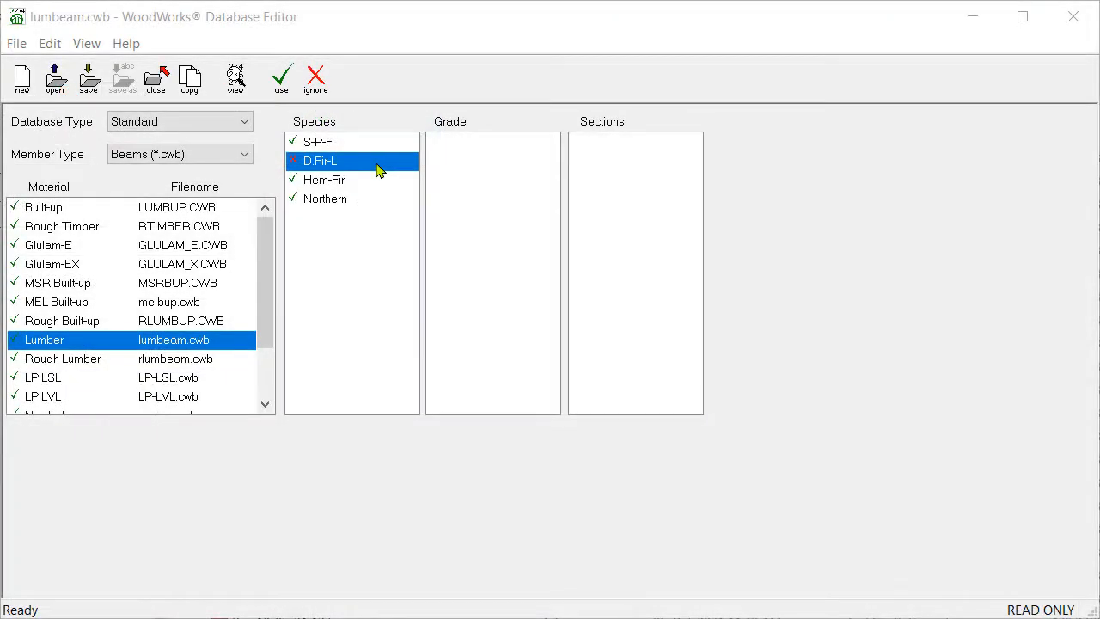
click(88, 81)
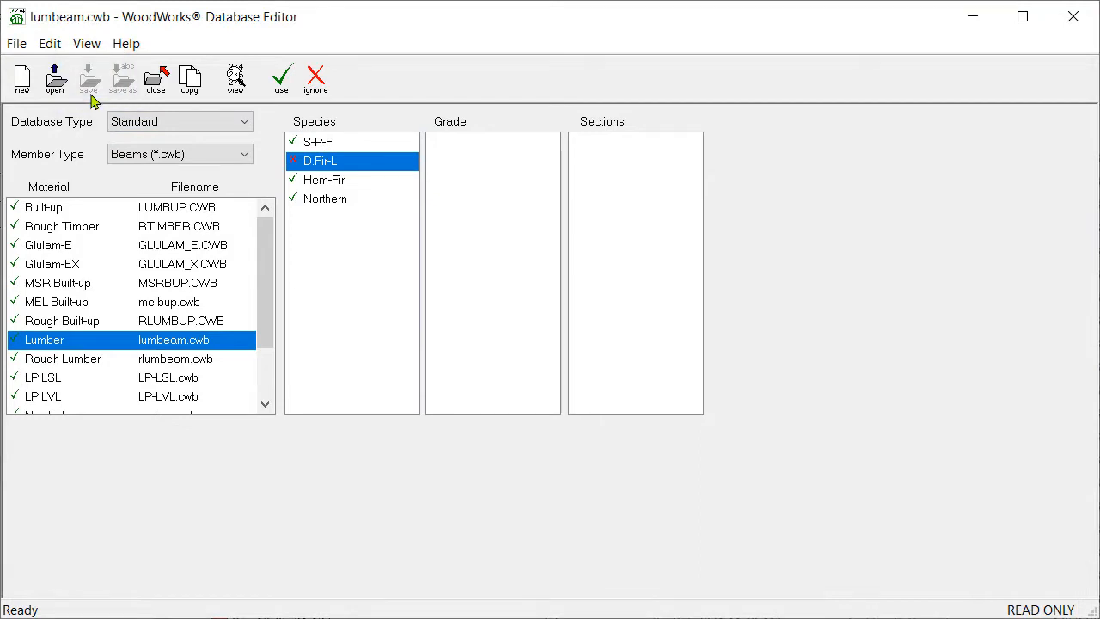
click(163, 96)
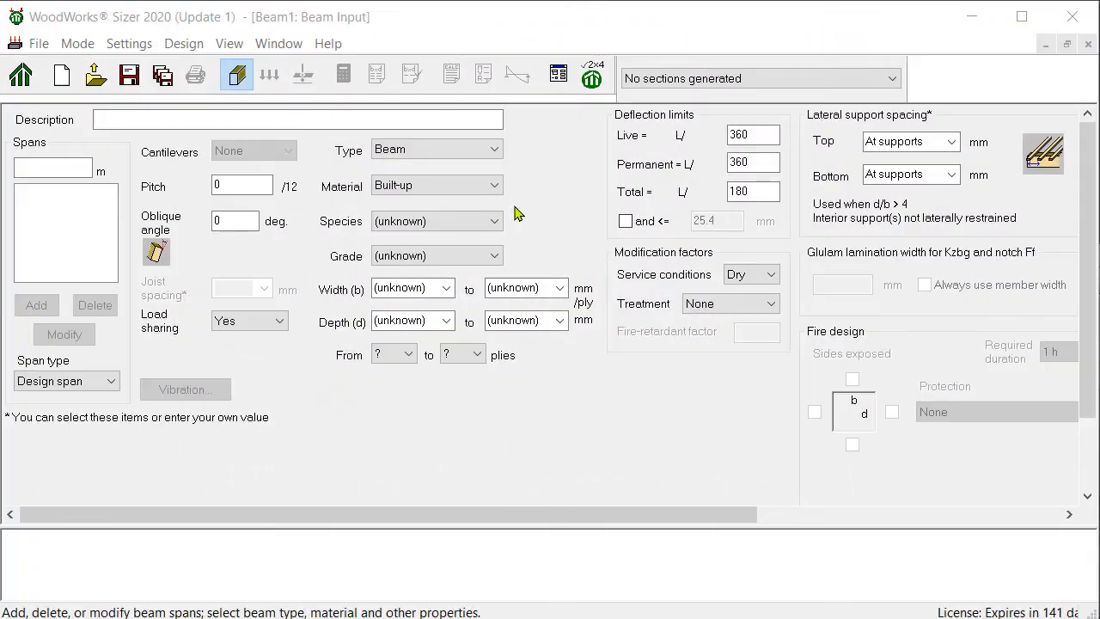
Switch to WoodWorks Sizer, set the beam material to Lumber and examine its available species.
click(483, 189)
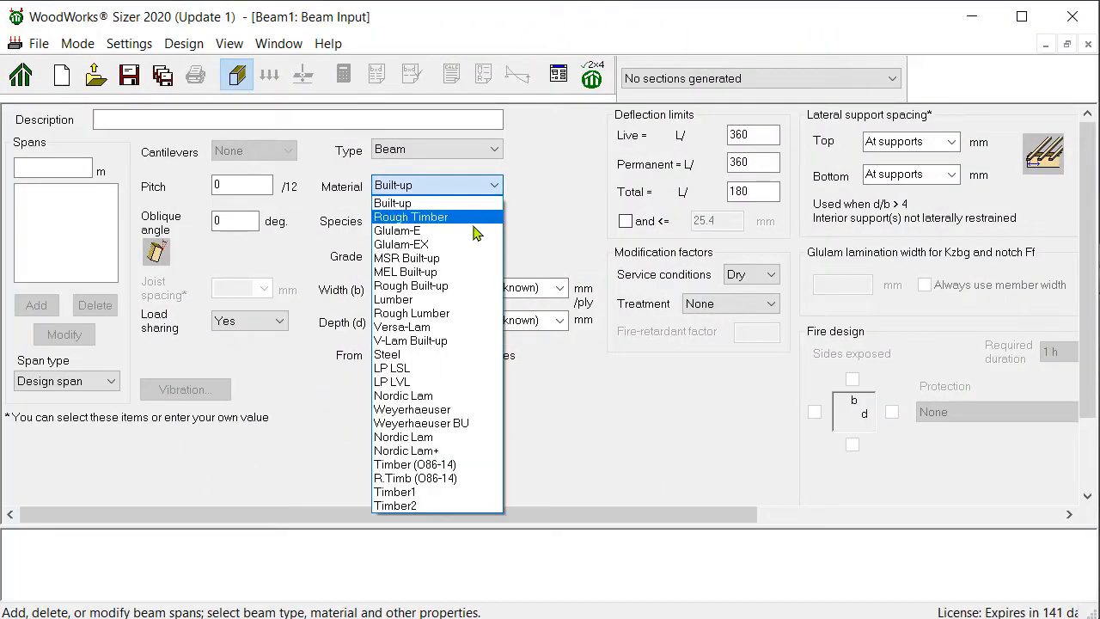
click(475, 300)
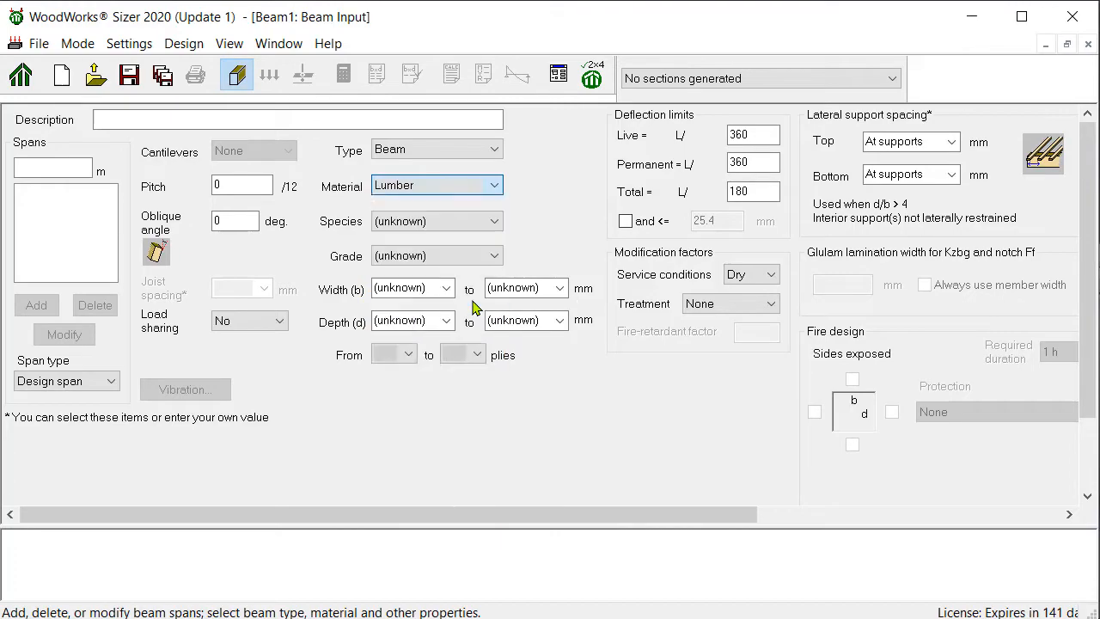
click(460, 225)
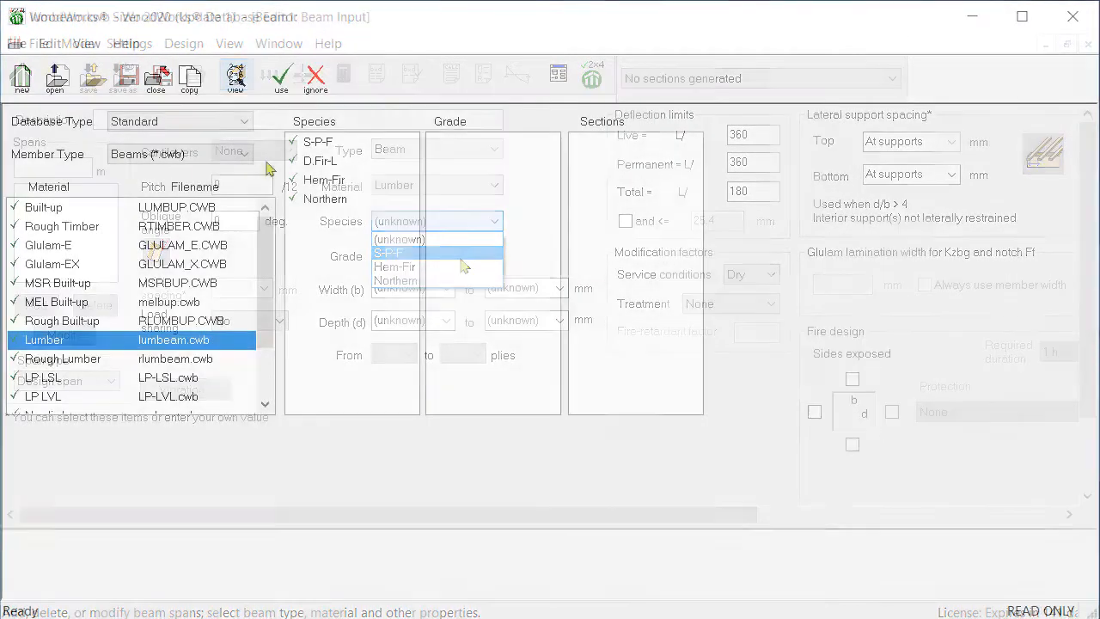
Set the 89 x 89 section of S-P-F No.1/No.2 and the D.Fir-L species of the standard Lumber beams to be used.
click(324, 143)
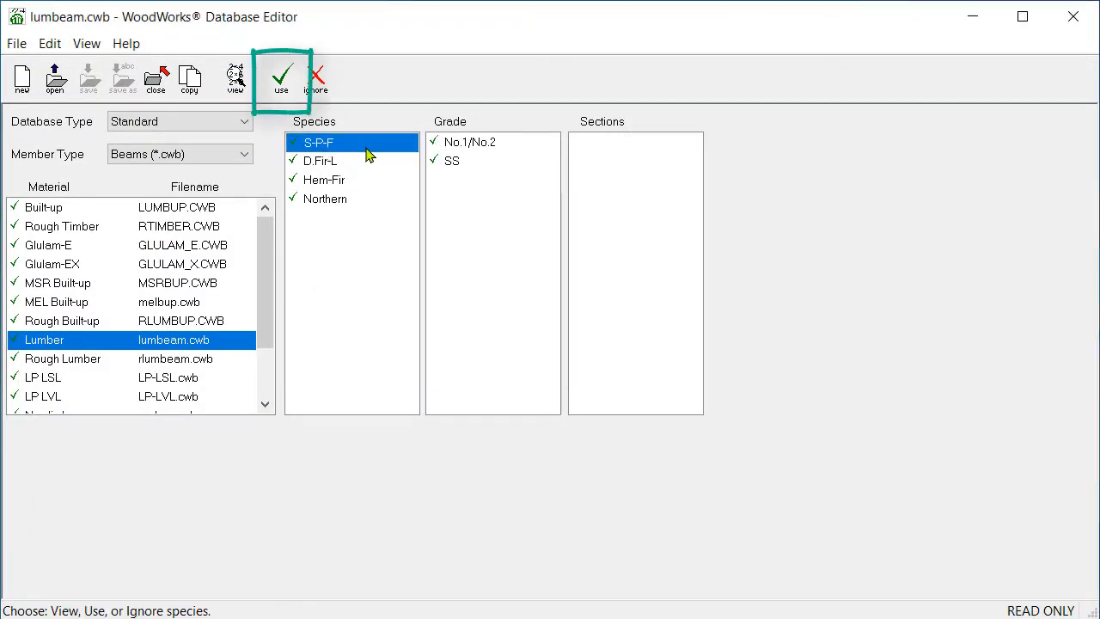
click(471, 146)
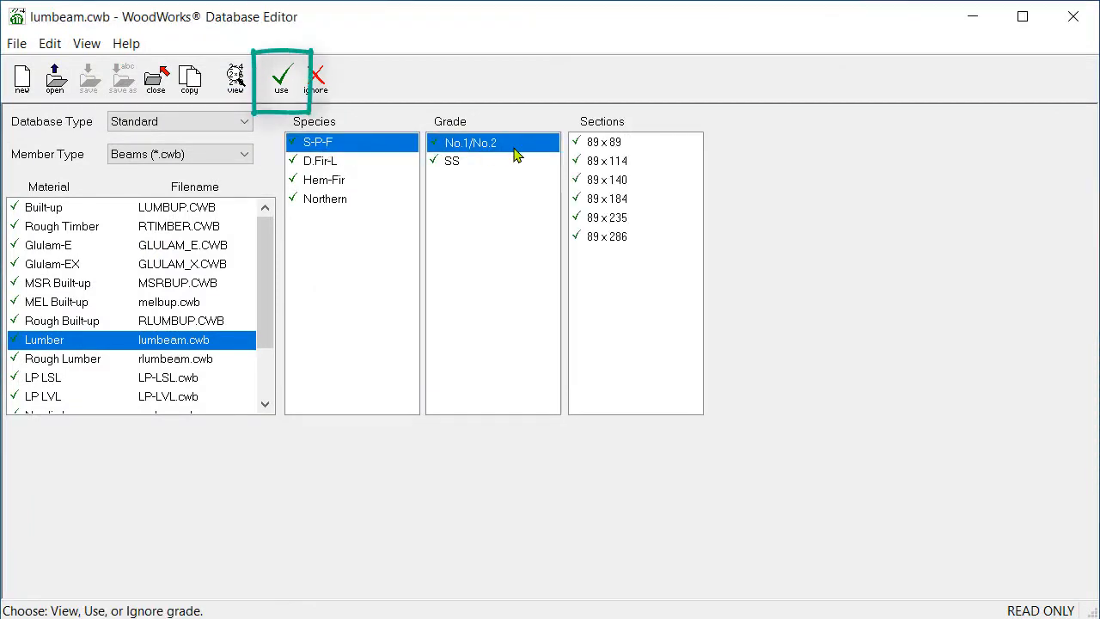
click(616, 153)
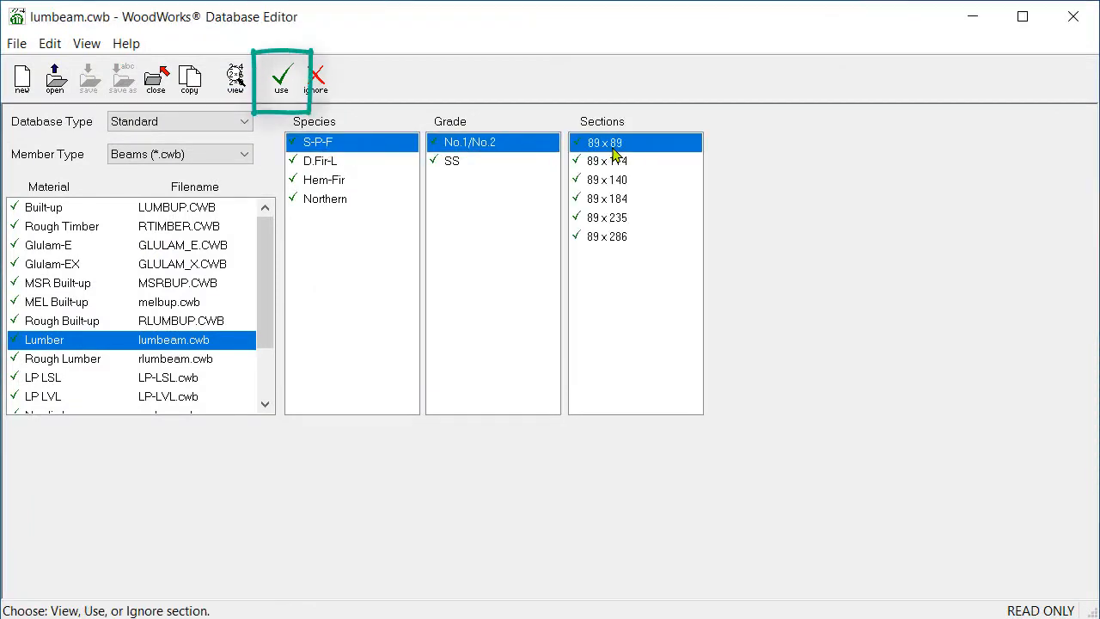
click(281, 82)
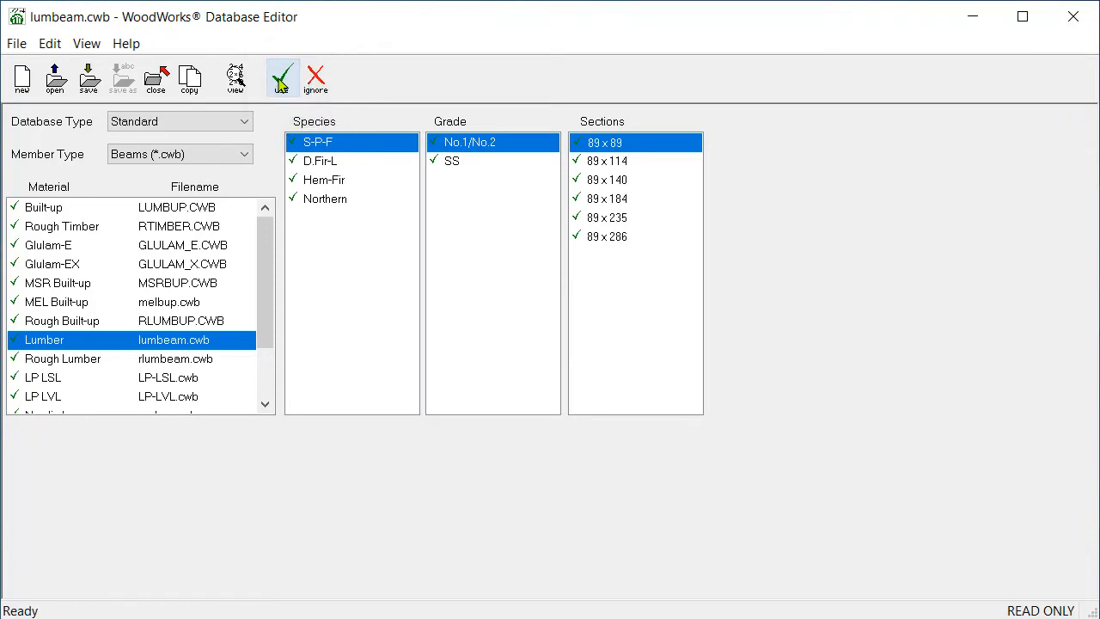
click(394, 165)
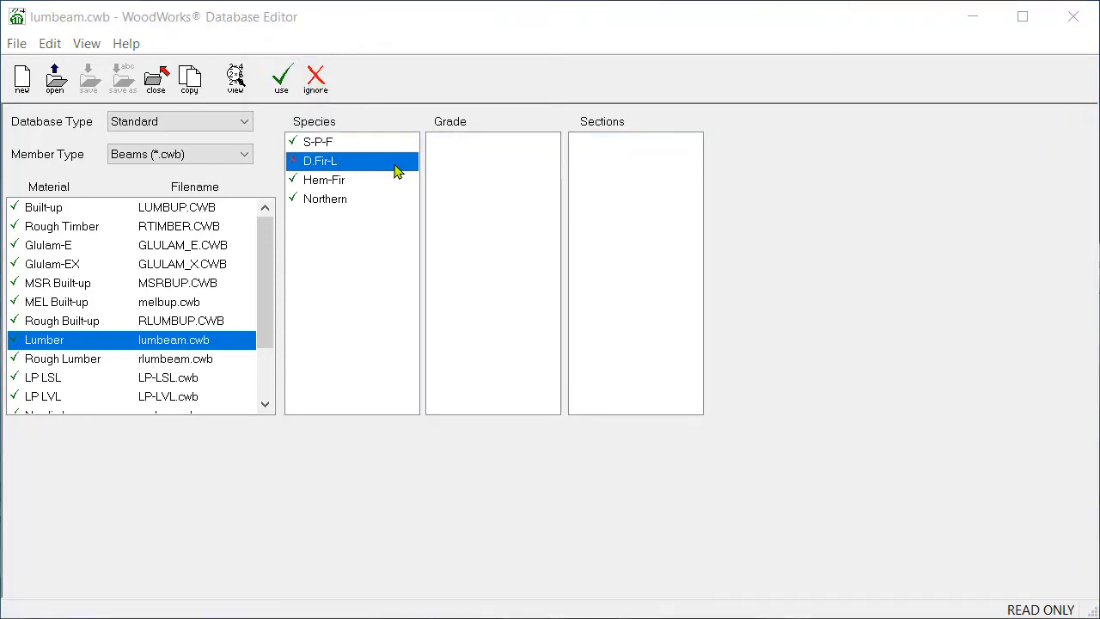
click(283, 82)
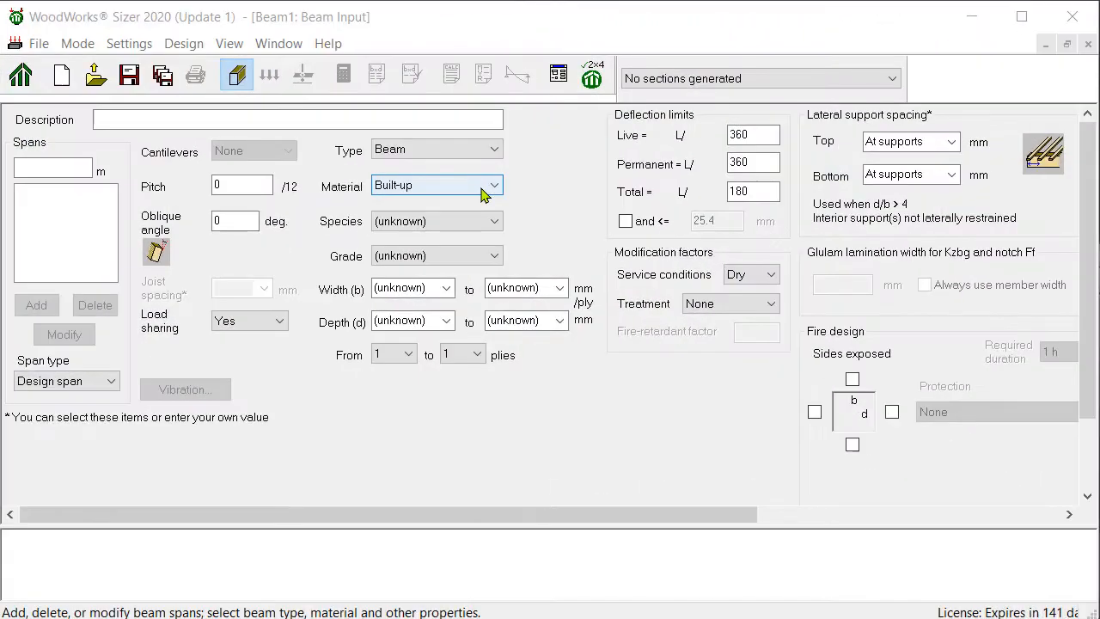
In WoodWorks Sizer, choose Lumber as the beam material and check whether D.Fir-L is offered as a species.
click(484, 192)
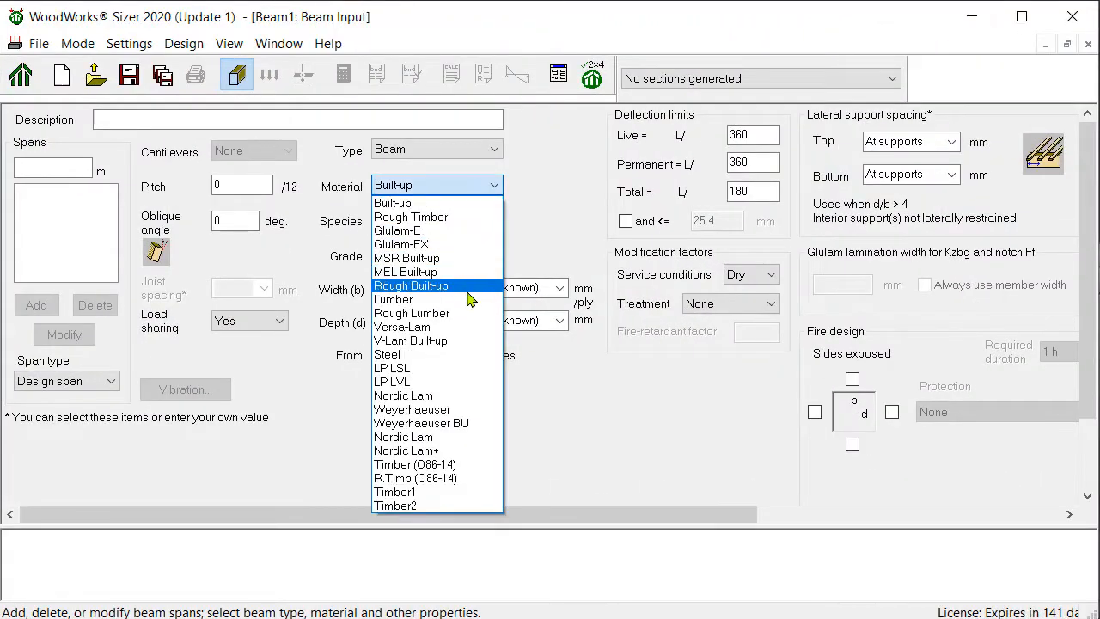
click(468, 301)
click(460, 222)
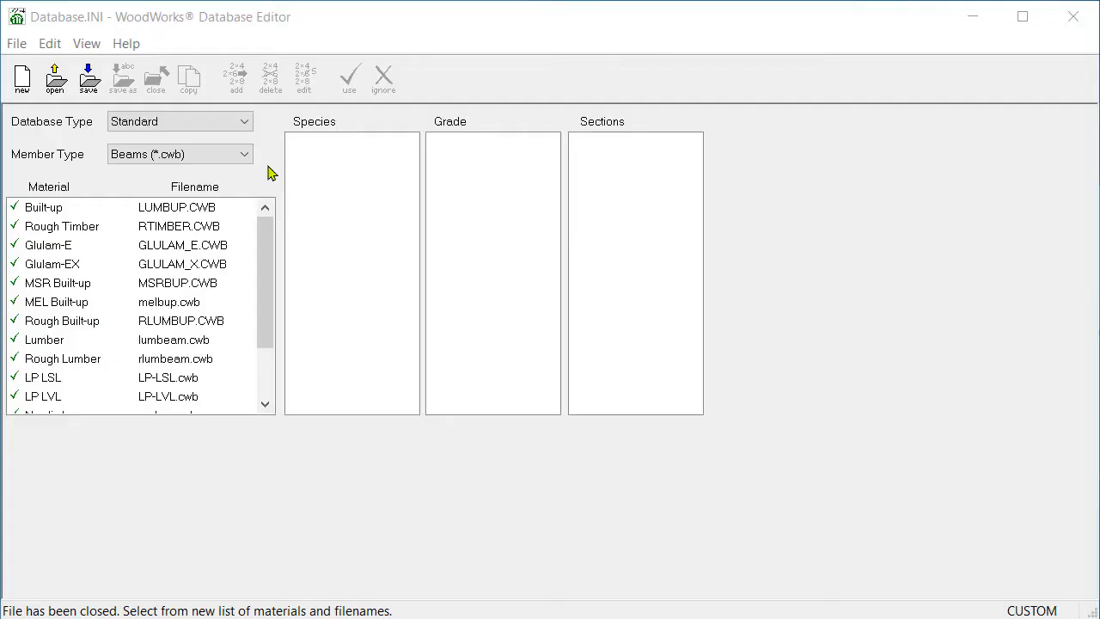
In the custom beam database, open the properties of the 44 x 140 section of Weyerhaeuser Microllam 2.0E LVL for editing.
click(205, 122)
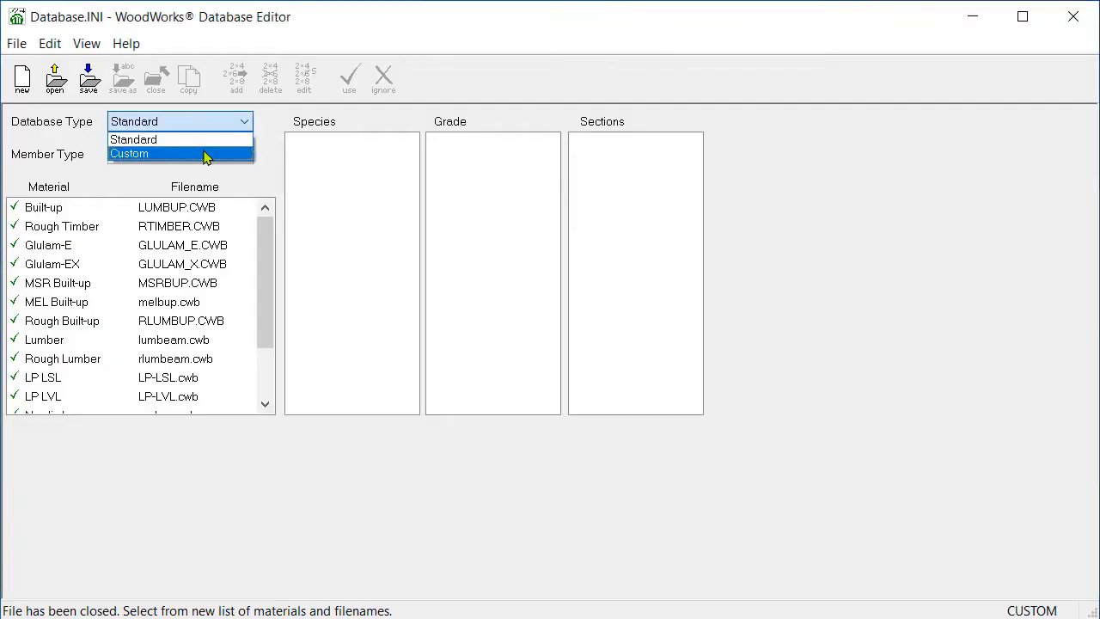
click(207, 153)
click(176, 268)
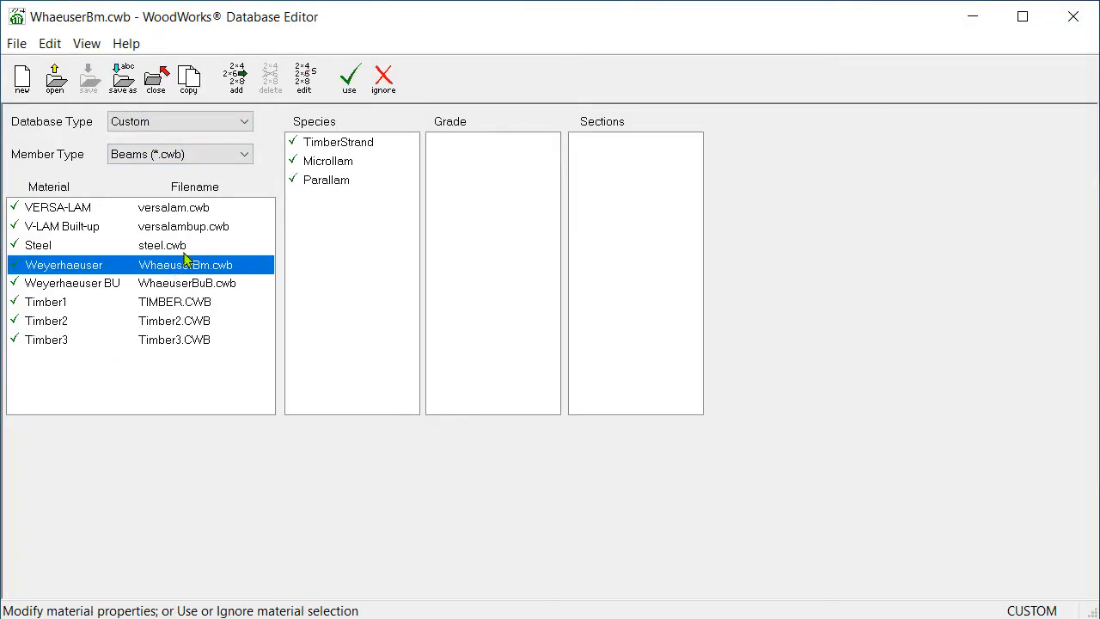
click(327, 163)
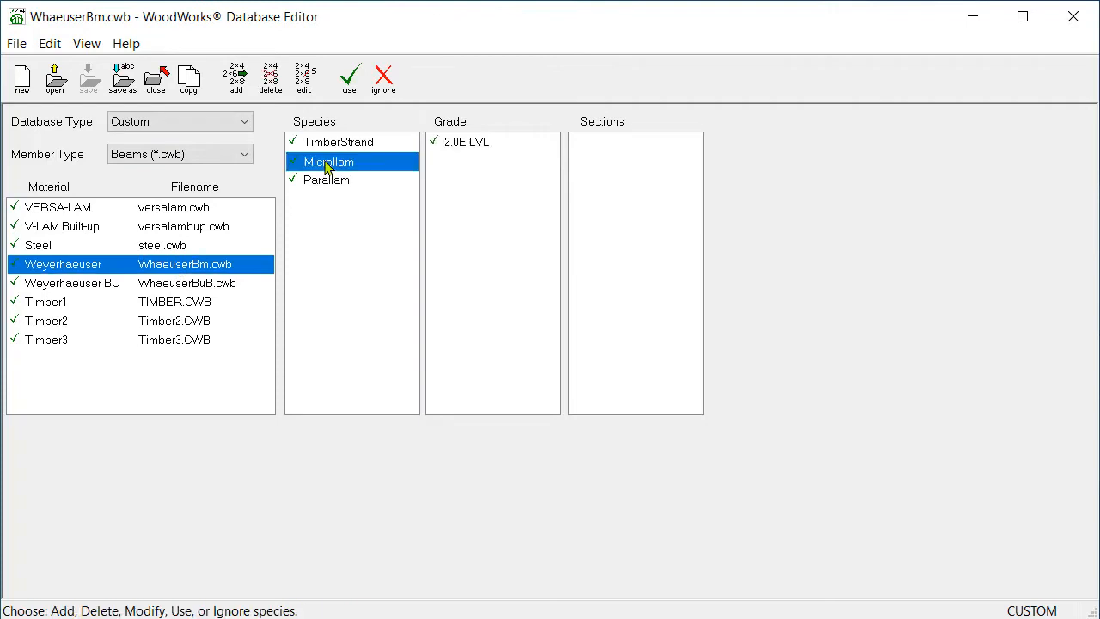
click(482, 143)
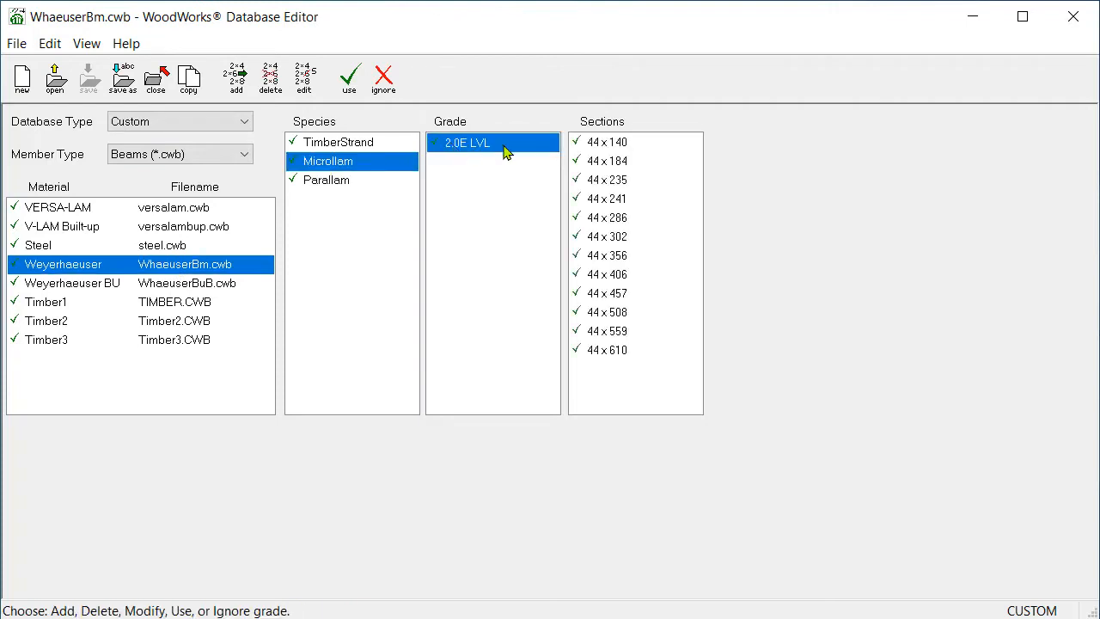
click(611, 152)
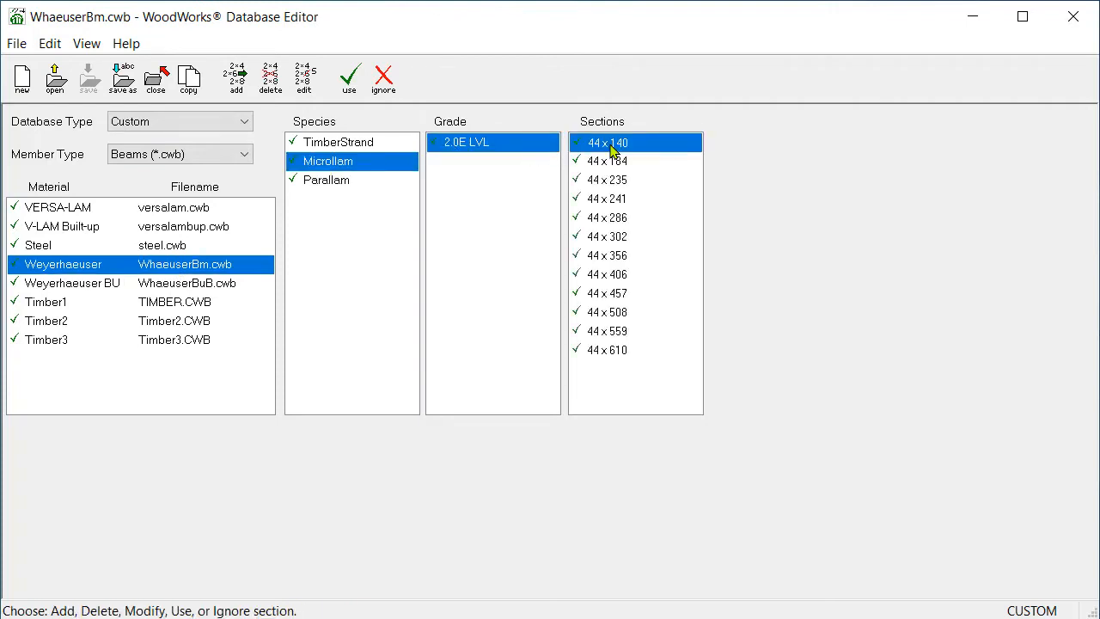
click(303, 79)
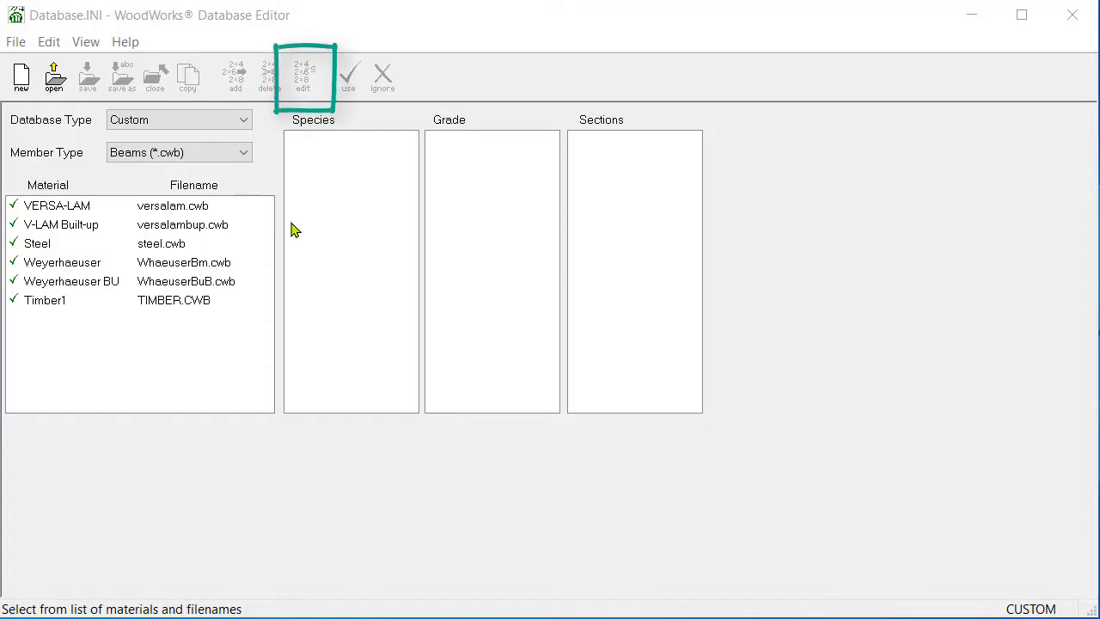
Open the properties of the S-P-F No.1 grade in the custom Timber1 beam material for editing.
click(165, 301)
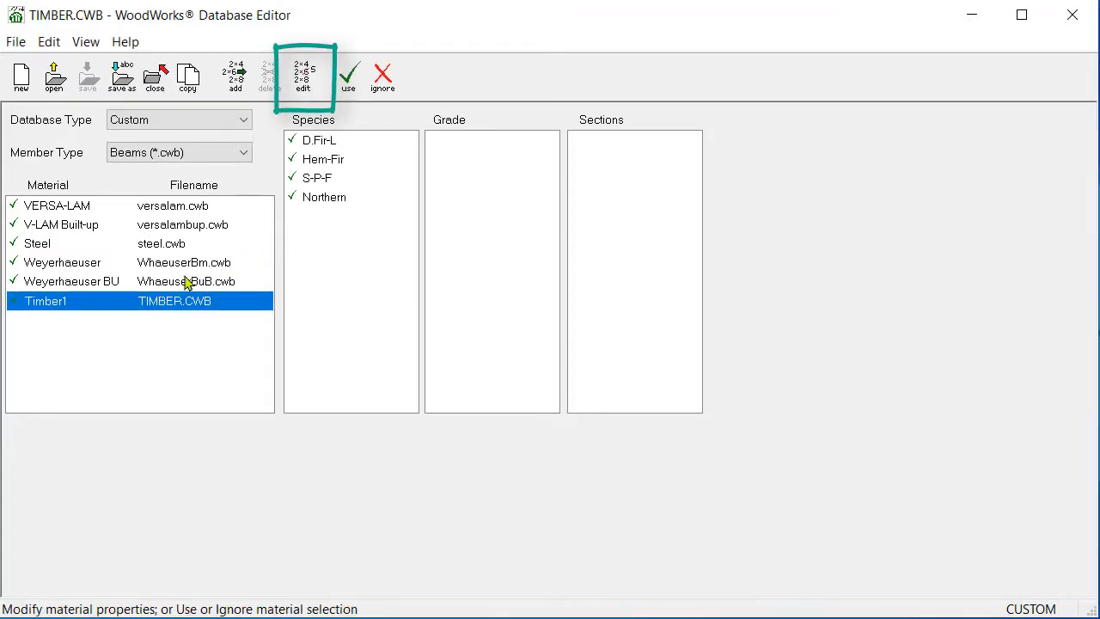
click(348, 180)
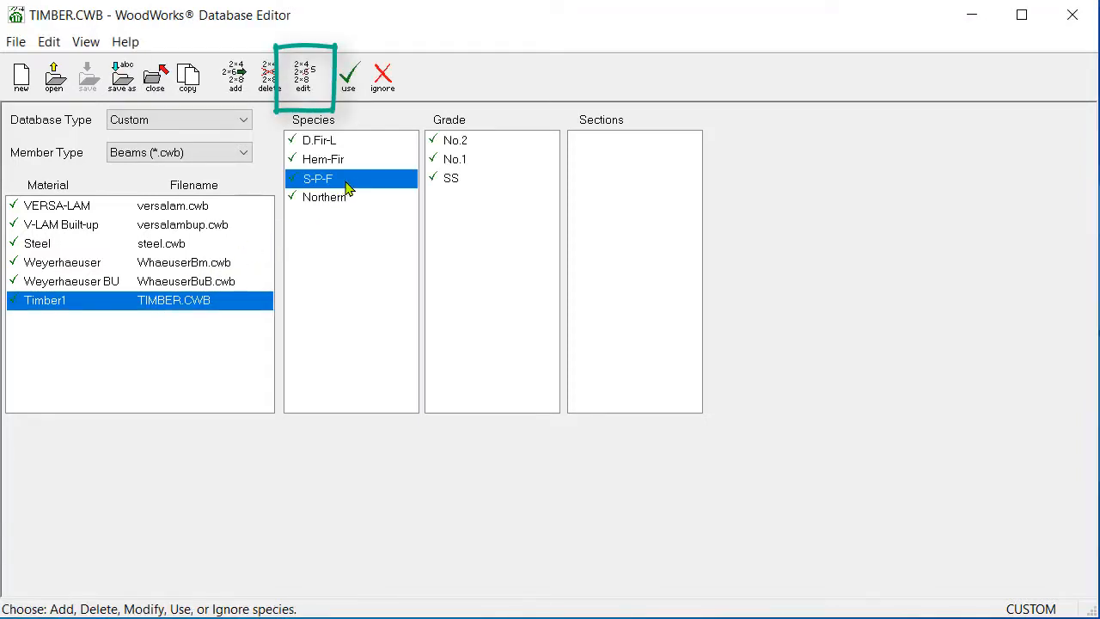
click(456, 160)
click(305, 85)
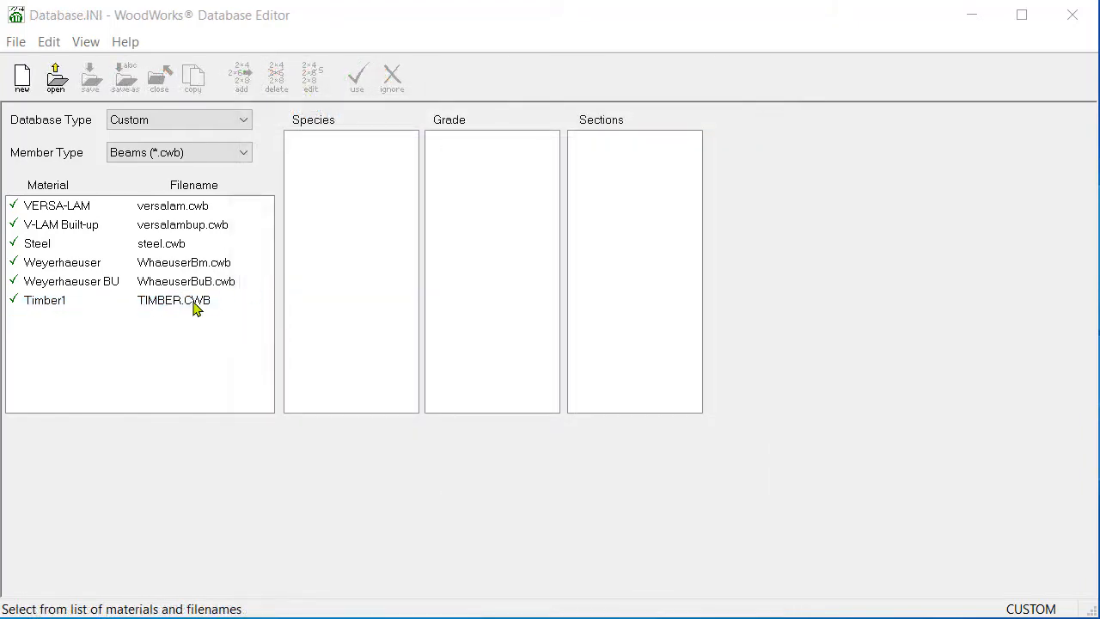
Copy the custom Timber1 beam material to a new database file named Timber2.
click(195, 302)
click(194, 81)
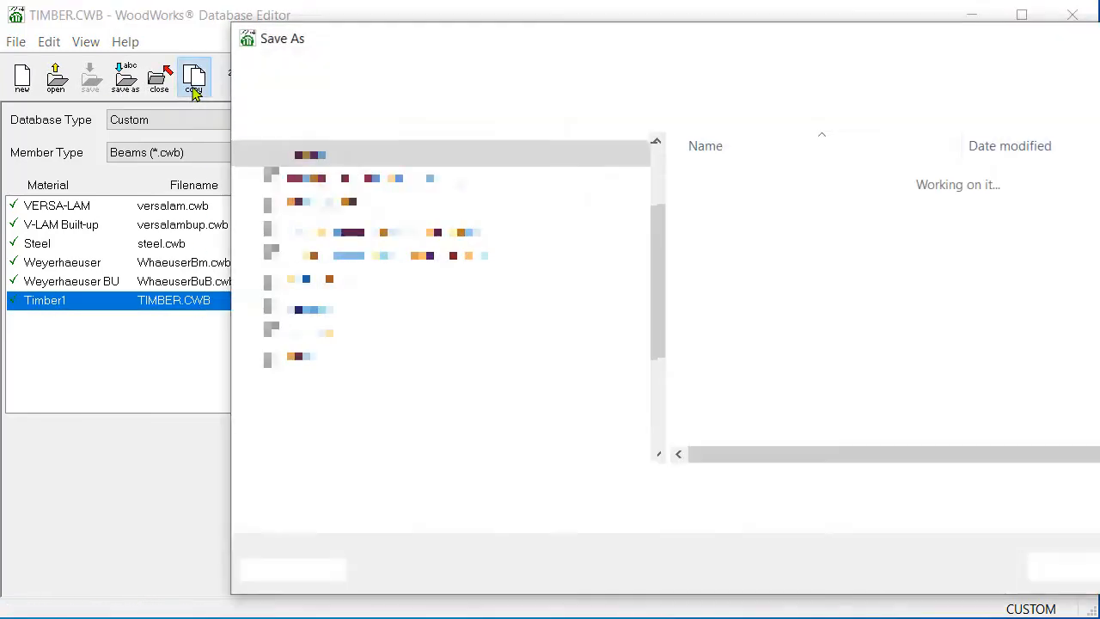
text(Timber2)
key(Return)
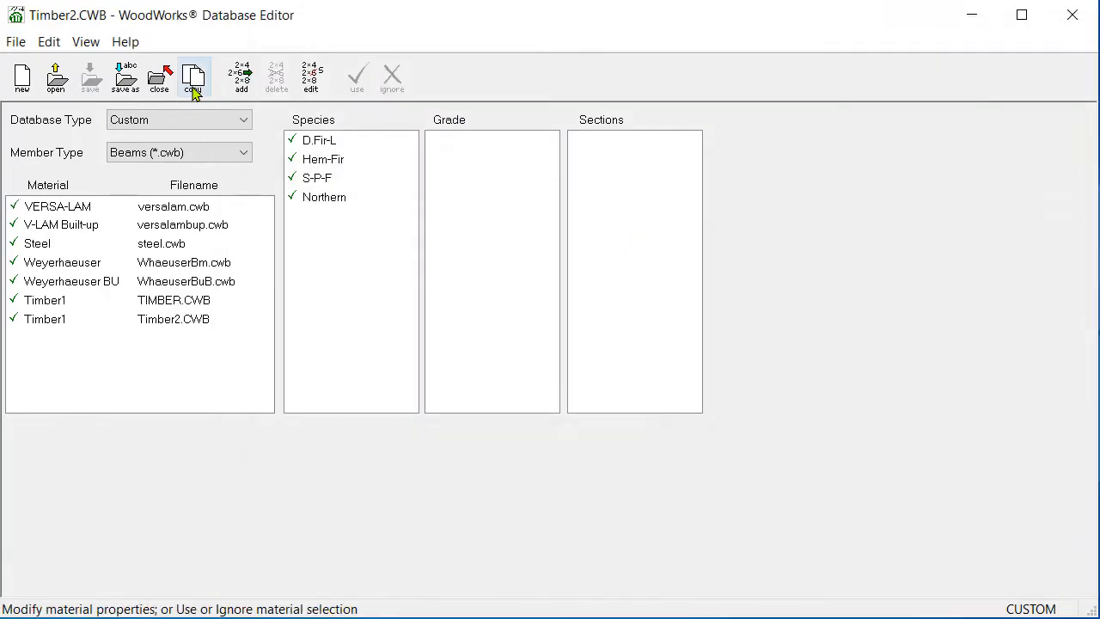
Rename the material in the Timber2.CWB file as Timber2.
double_click(147, 321)
click(427, 224)
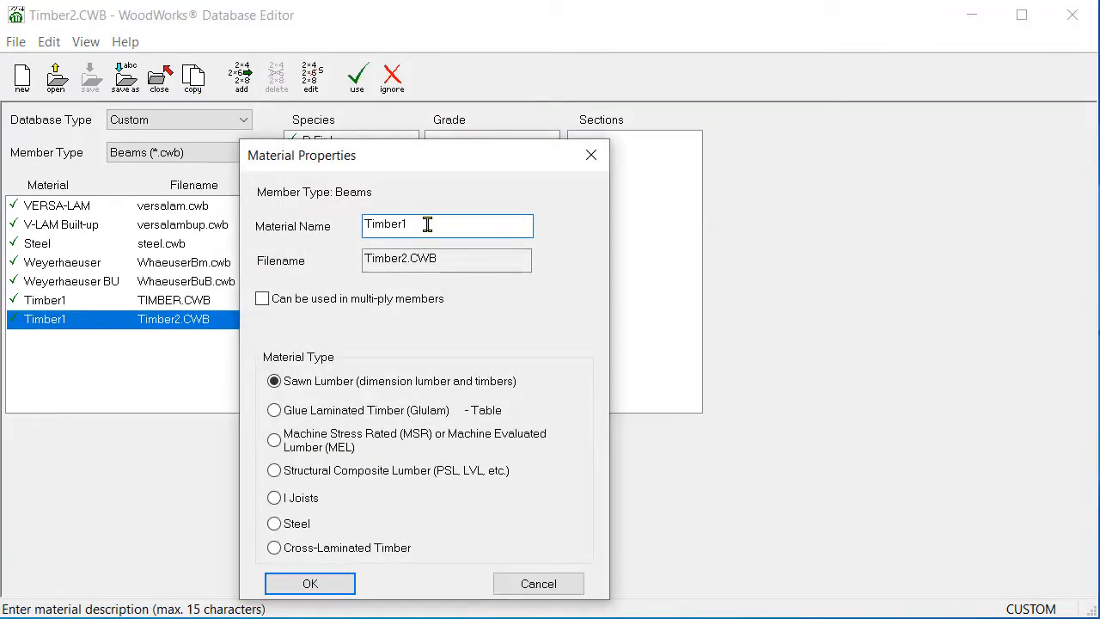
text(2)
key(Return)
key(Return)
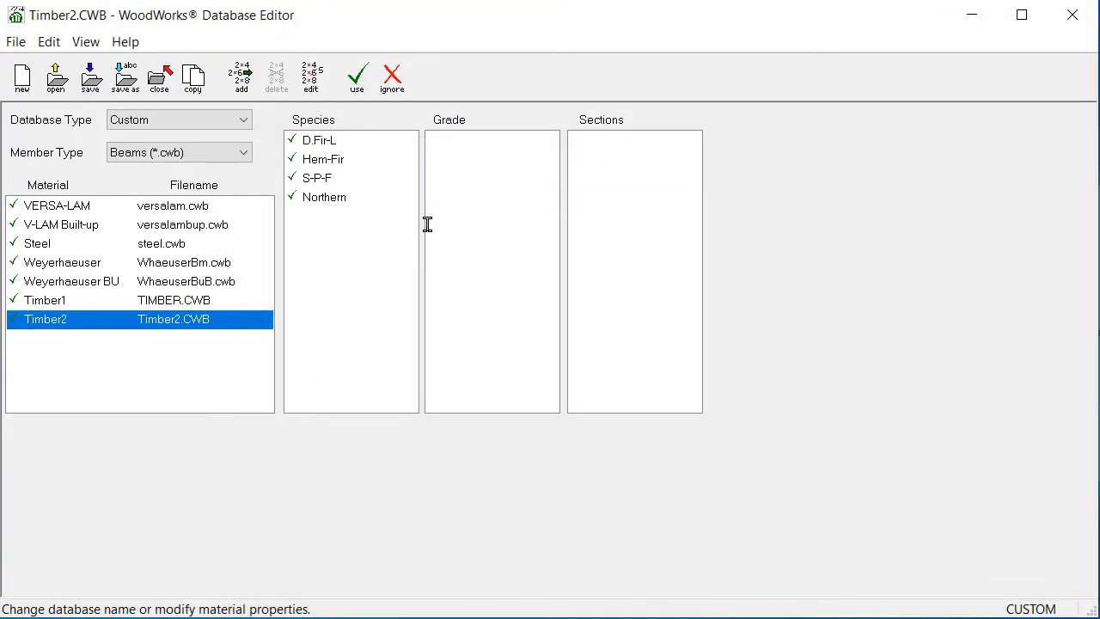
For the S-P-F No.1 grade of Timber2, set the bending strength fb to 10.4 MPa and the shear strength fv to 1.9 MPa.
click(366, 180)
click(457, 163)
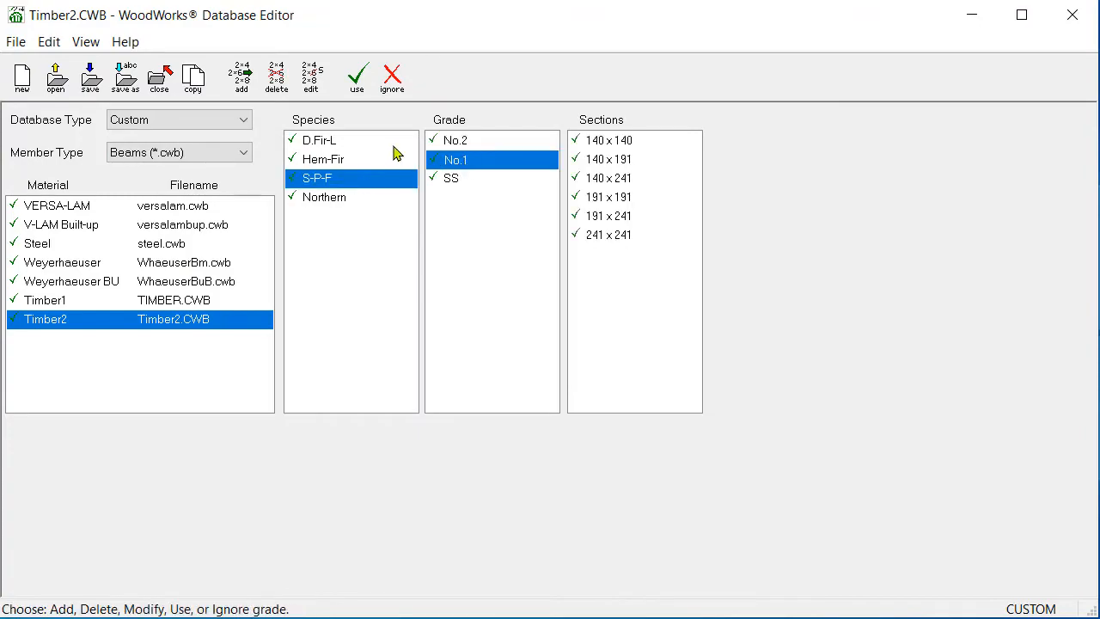
click(311, 79)
double_click(386, 232)
text(10.4)
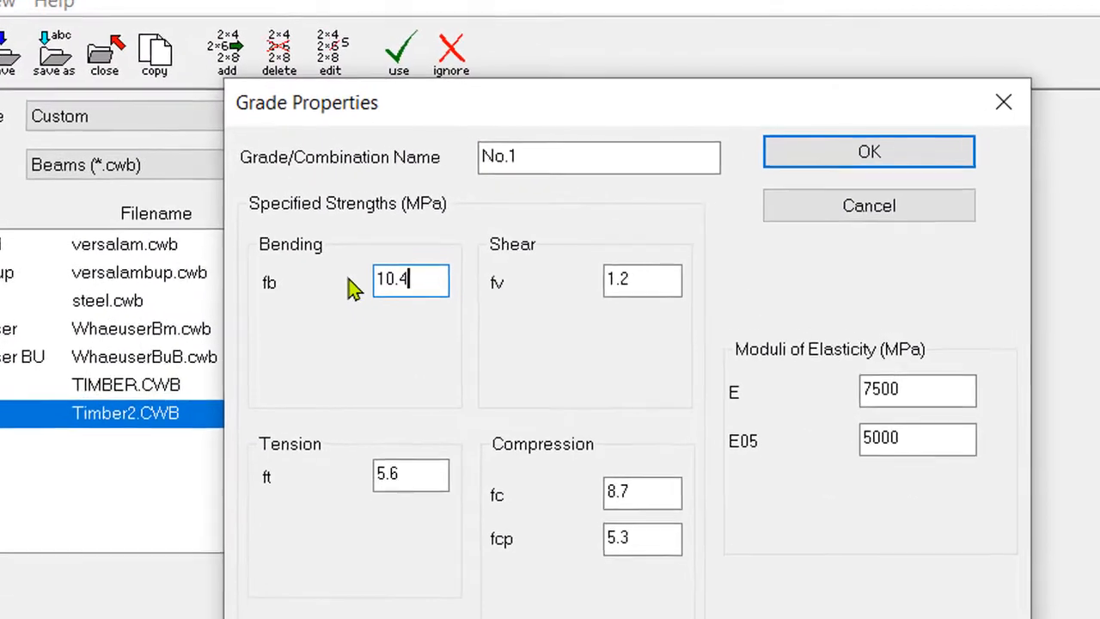
double_click(630, 280)
text(1.9)
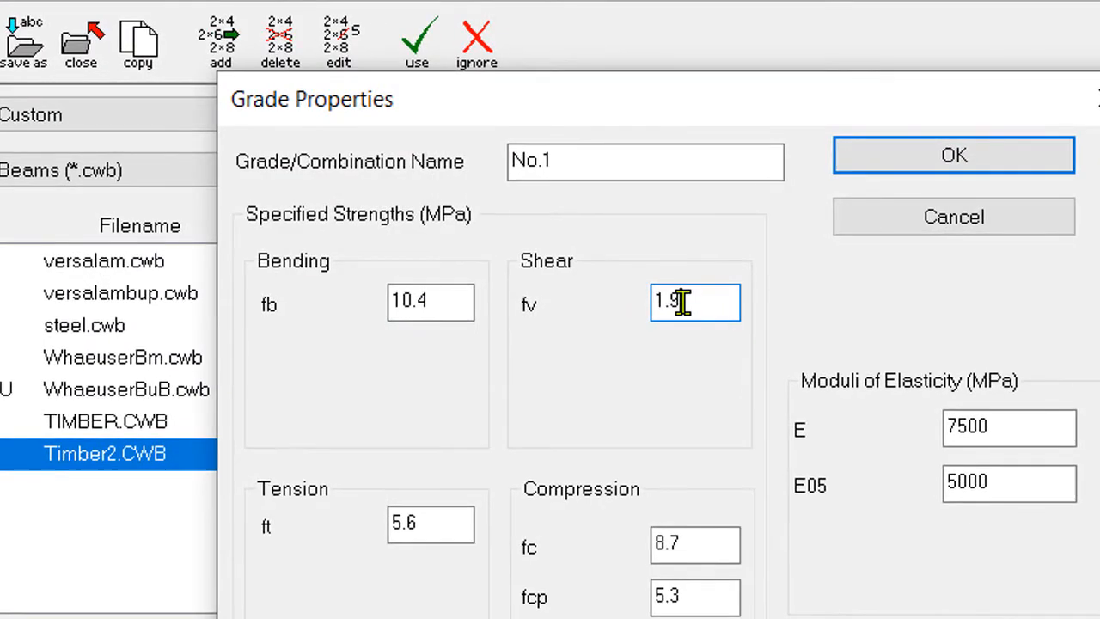
key(Return)
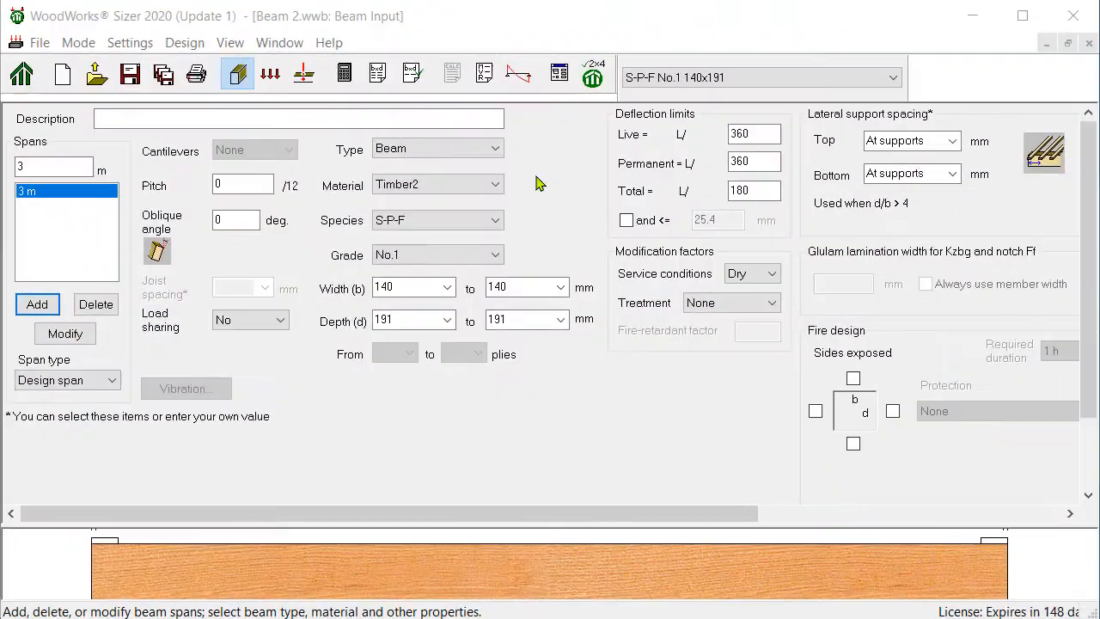
Switch to WoodWorks Sizer and run the design check for the Timber2 S-P-F No.1 140x191 beam.
click(415, 74)
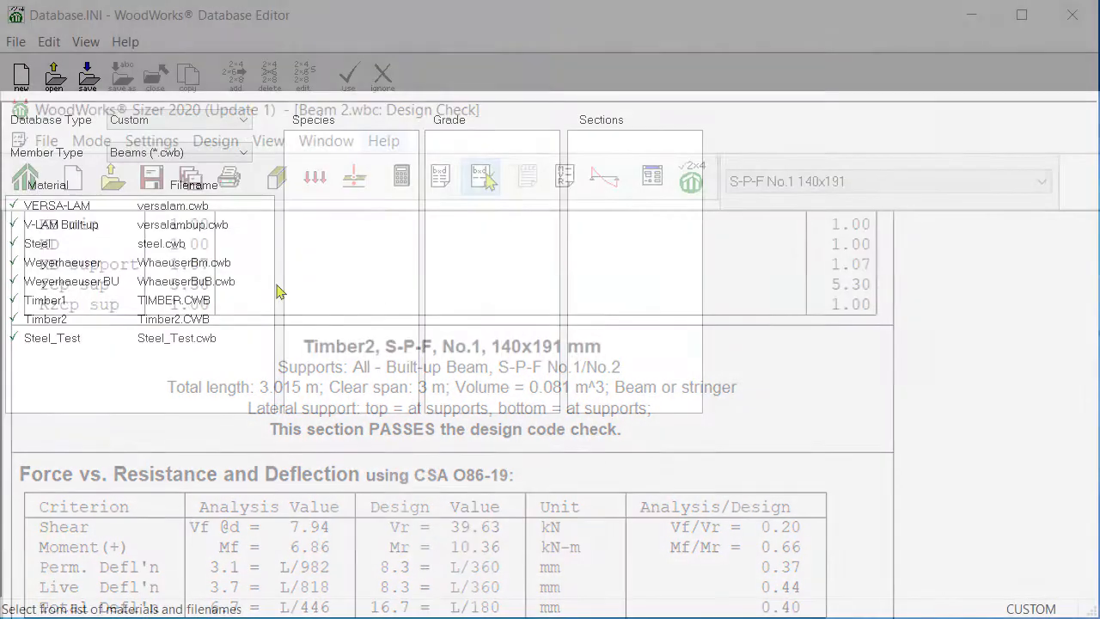
In the Database Editor, delete the 0 x 0 section from the W grade of the Steel_Test material's 345 MPa species.
click(171, 342)
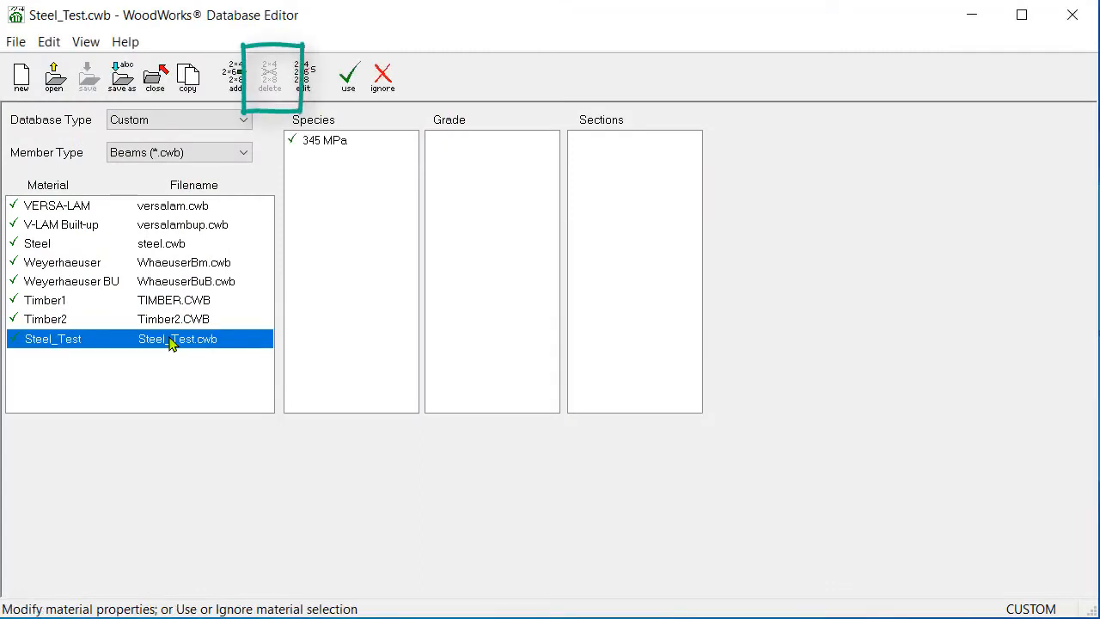
click(383, 151)
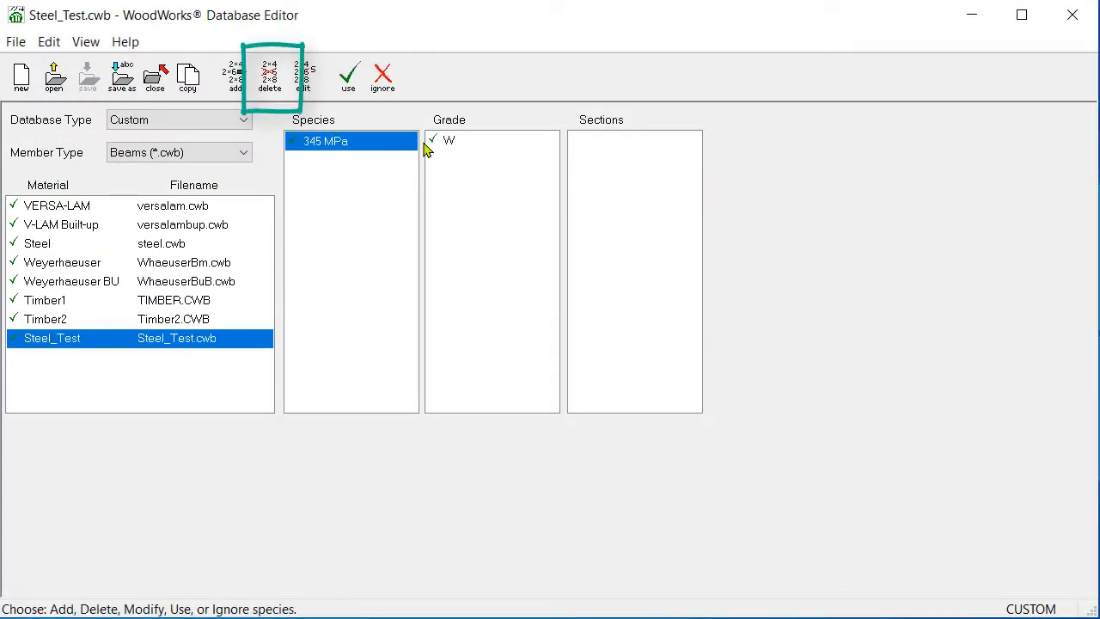
click(530, 148)
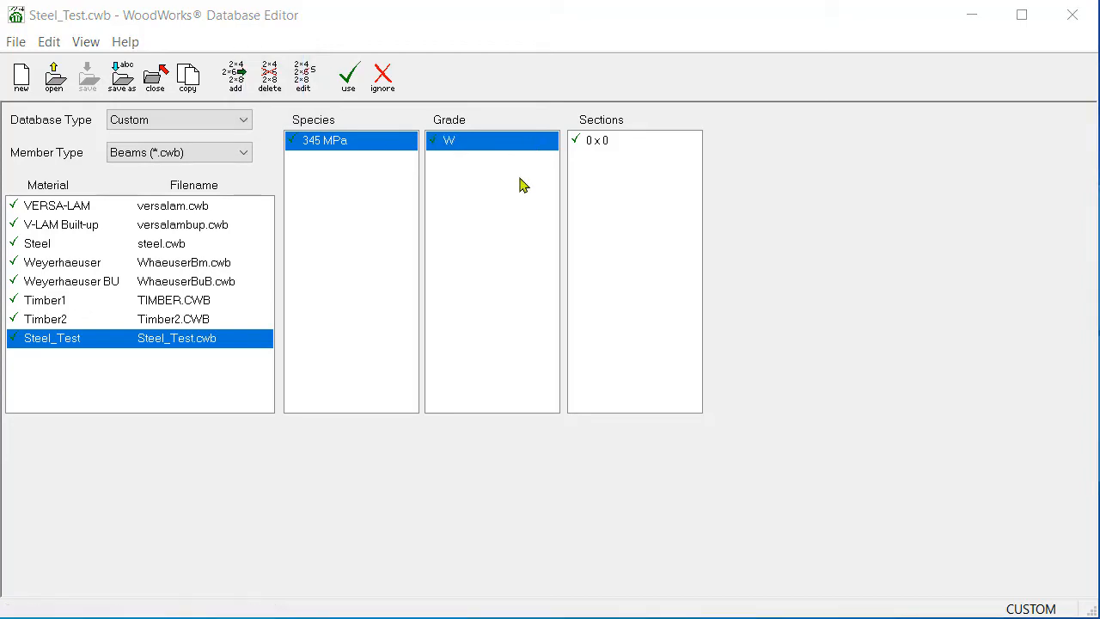
click(615, 147)
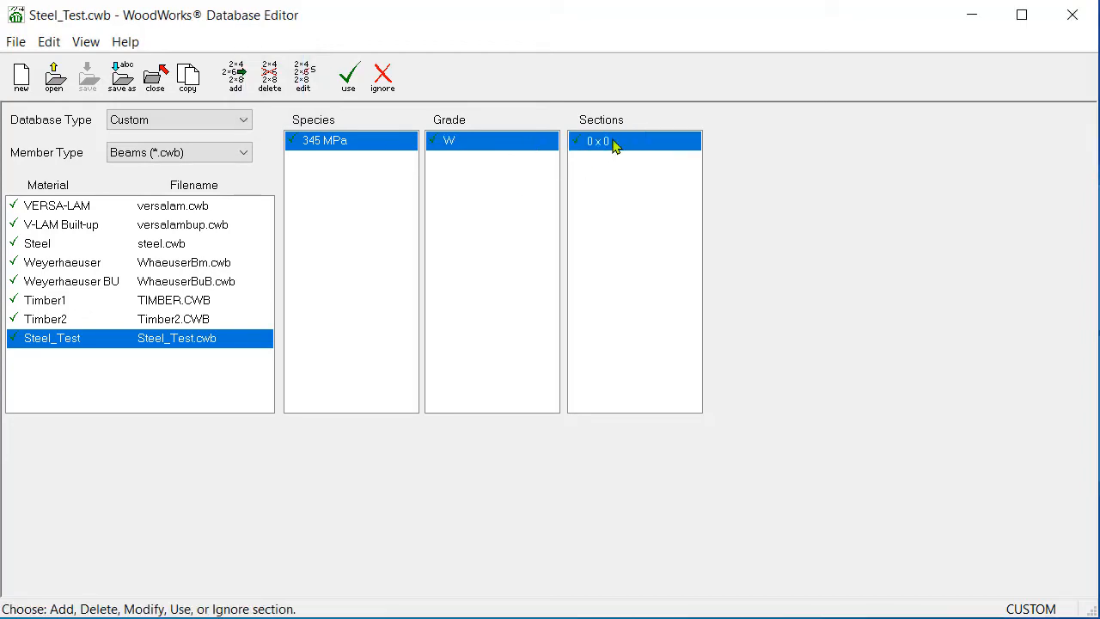
click(269, 77)
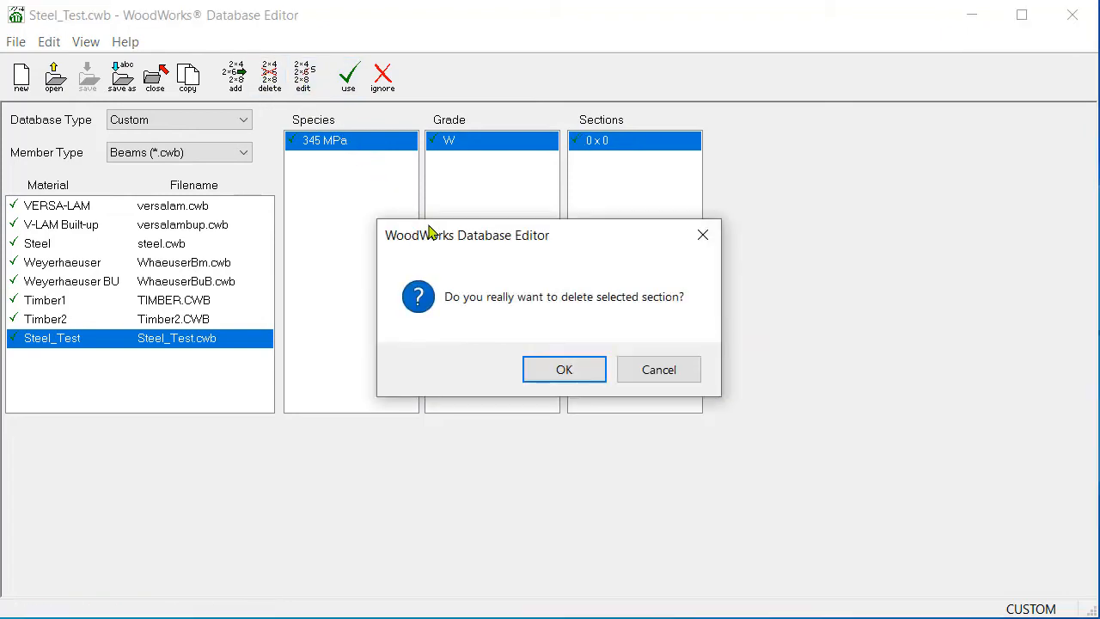
click(564, 372)
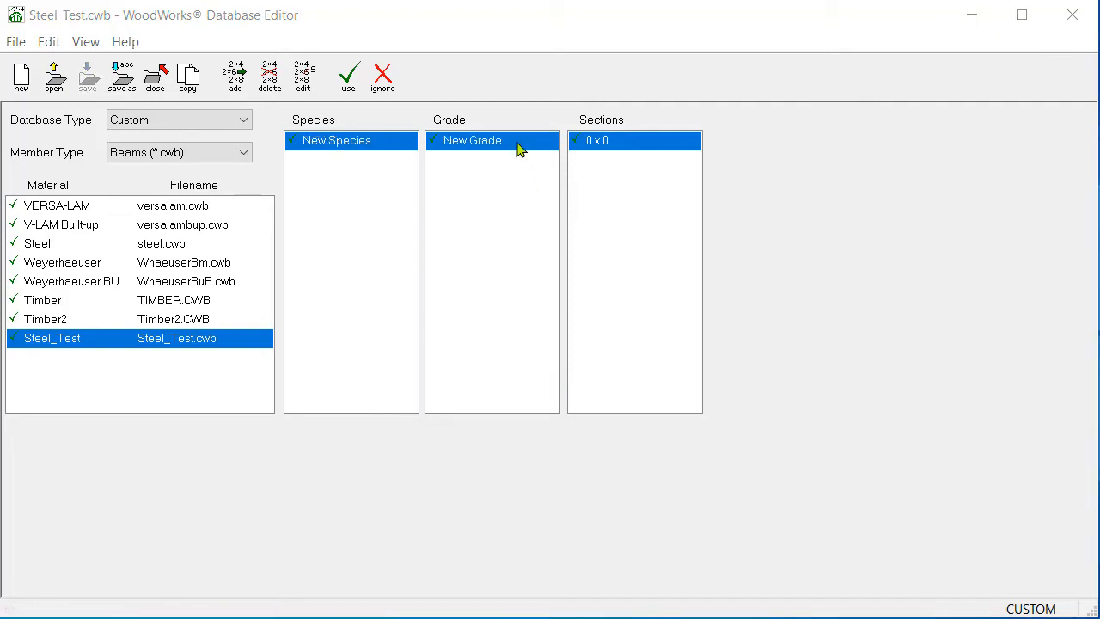
Select the New Grade entry, the New Species entry and the Steel_Test material itself in turn.
click(520, 148)
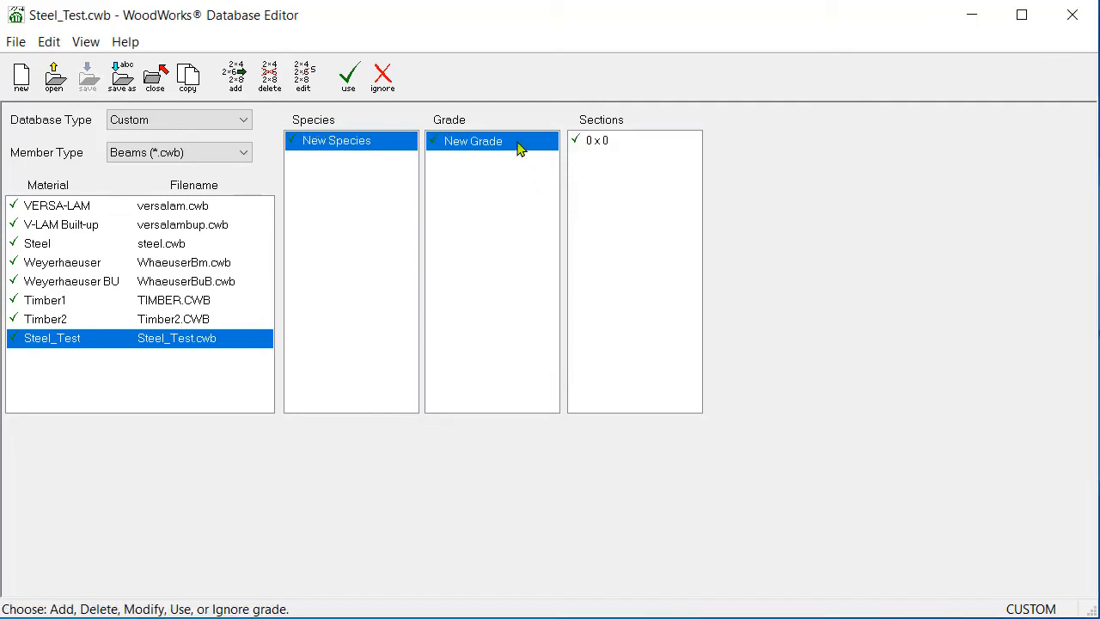
click(387, 150)
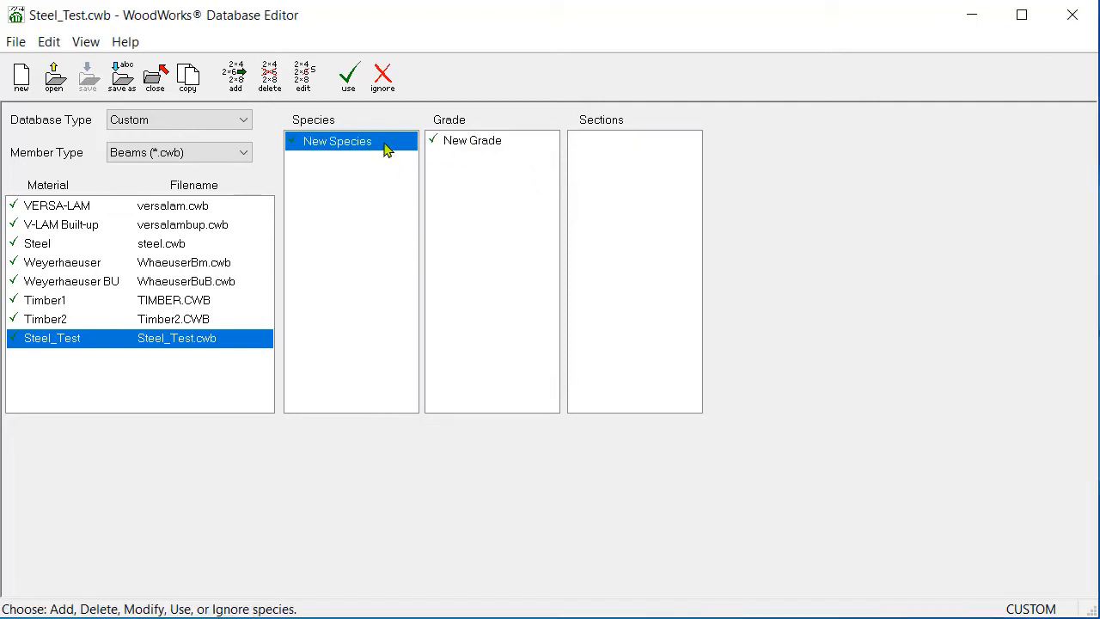
click(171, 343)
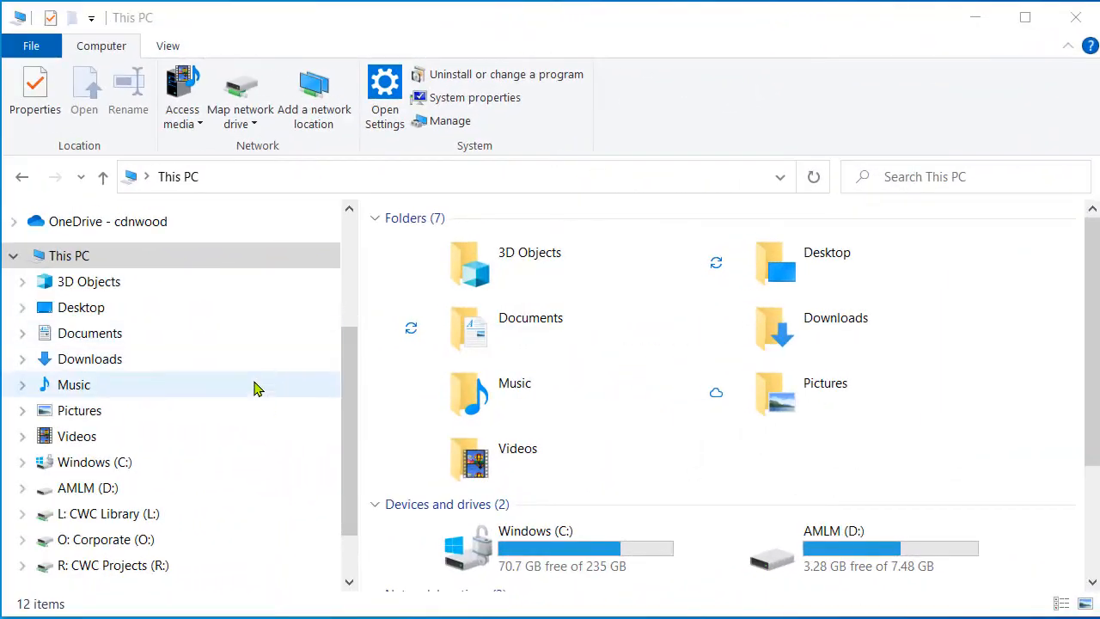
In File Explorer, go to the current user's profile folder under C:\Users.
click(115, 461)
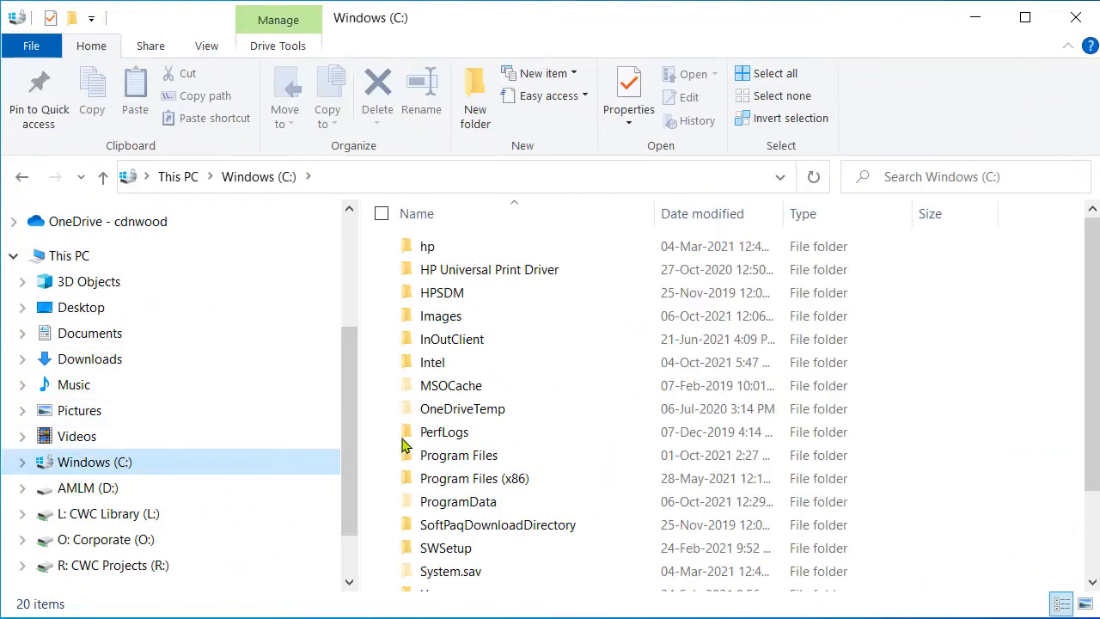
scroll(404, 445, down, 3)
double_click(437, 487)
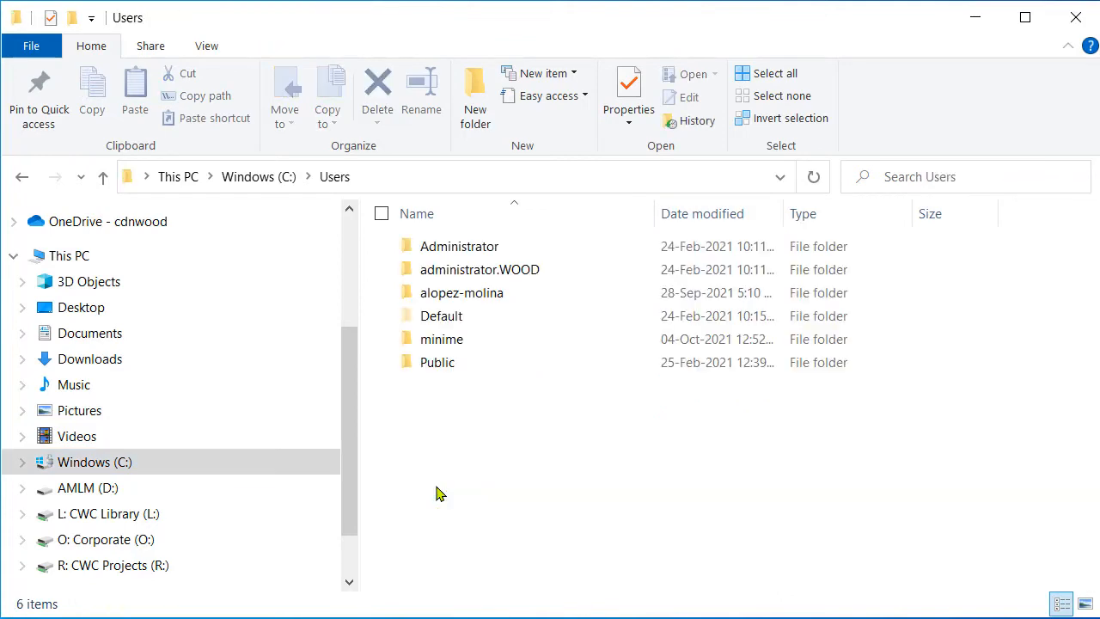
double_click(466, 296)
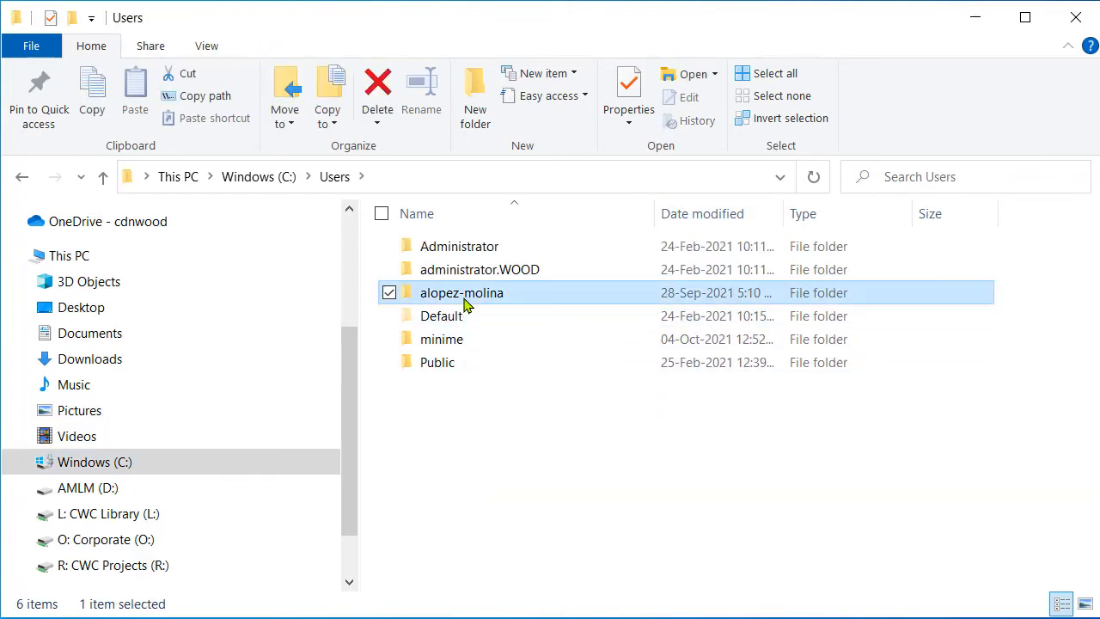
click(464, 275)
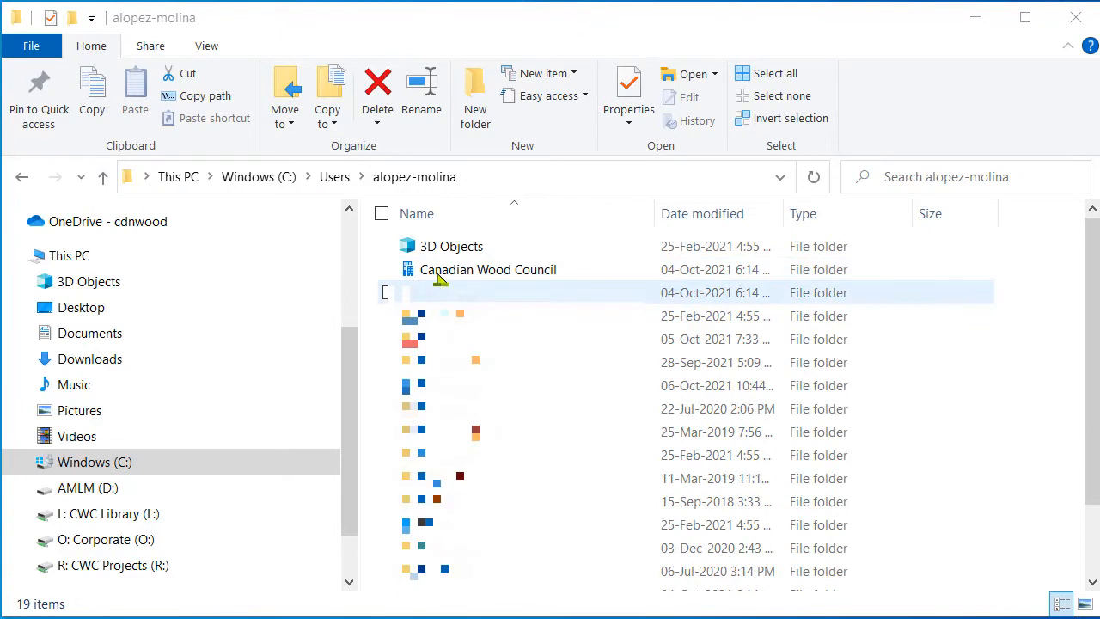
Show hidden items in the user's profile folder and open the AppData folder.
click(206, 46)
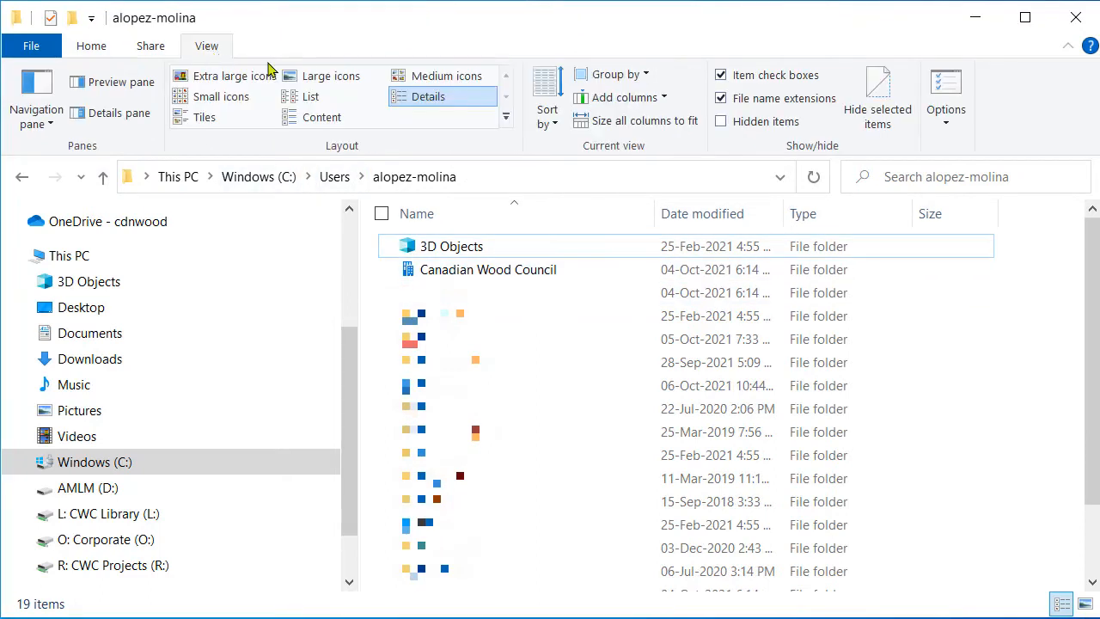
click(720, 122)
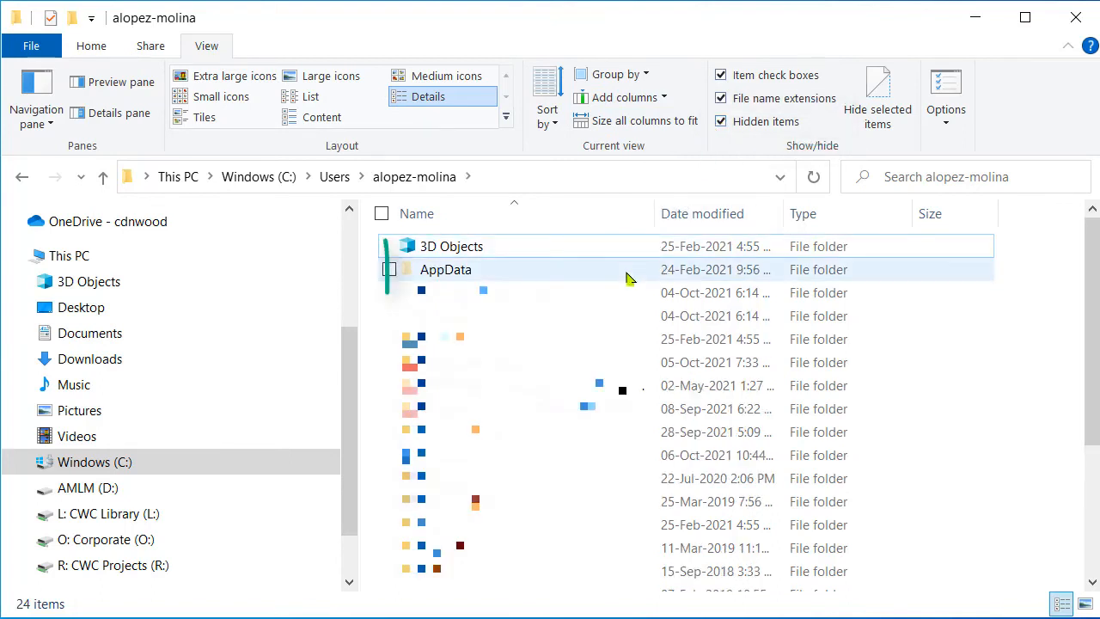
click(626, 277)
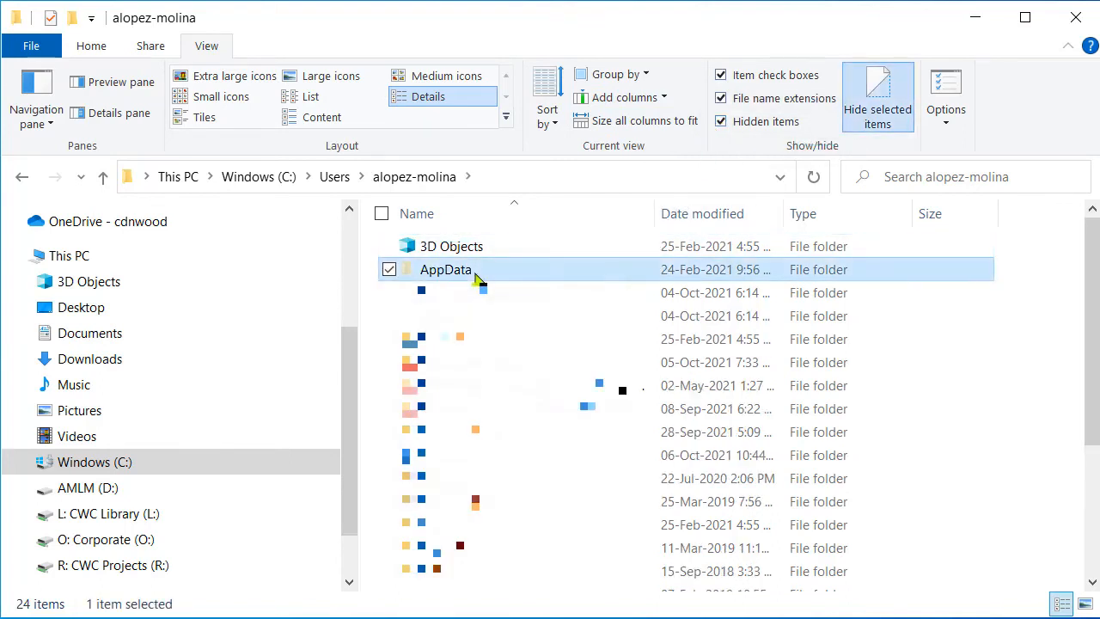
double_click(475, 273)
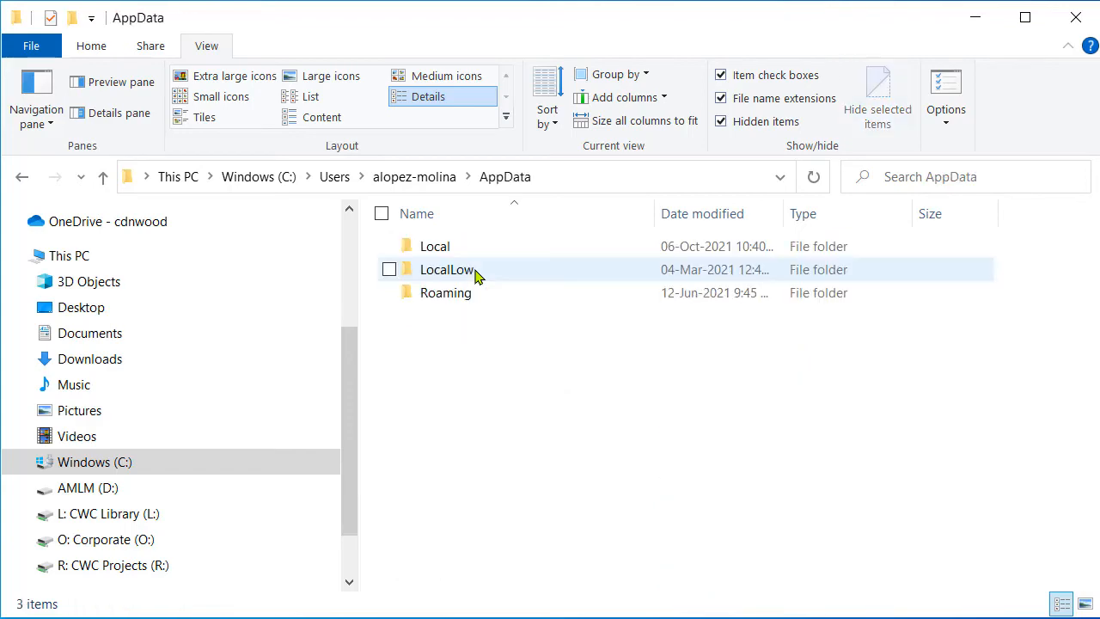
From AppData, go to the Local\WoodWorks\CWC\Canada\11 folder.
double_click(465, 255)
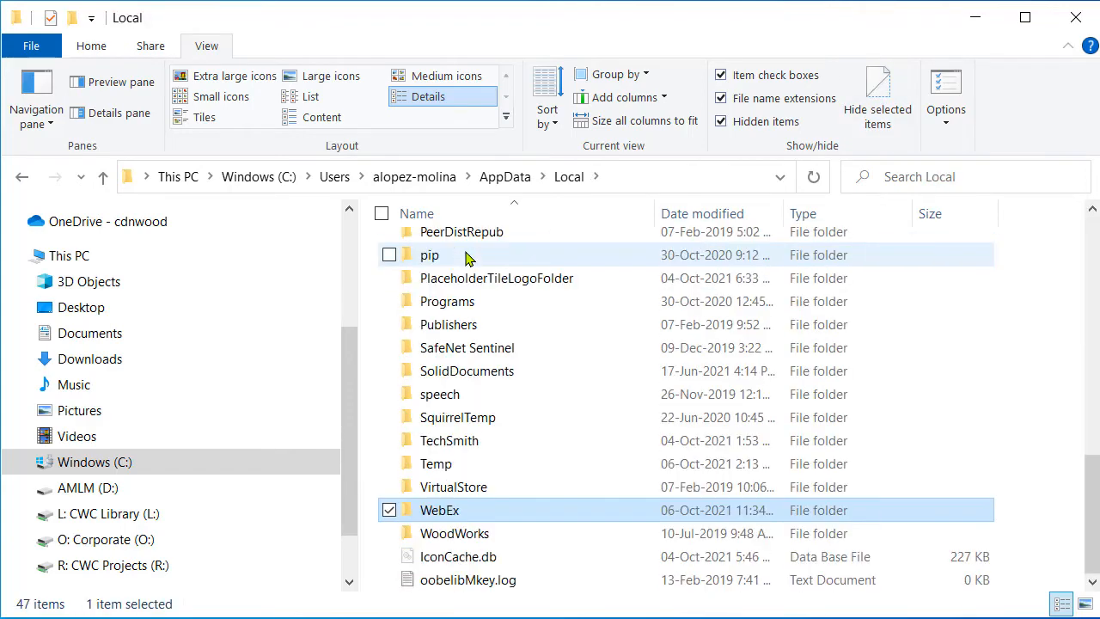
key(Down)
key(Return)
double_click(468, 258)
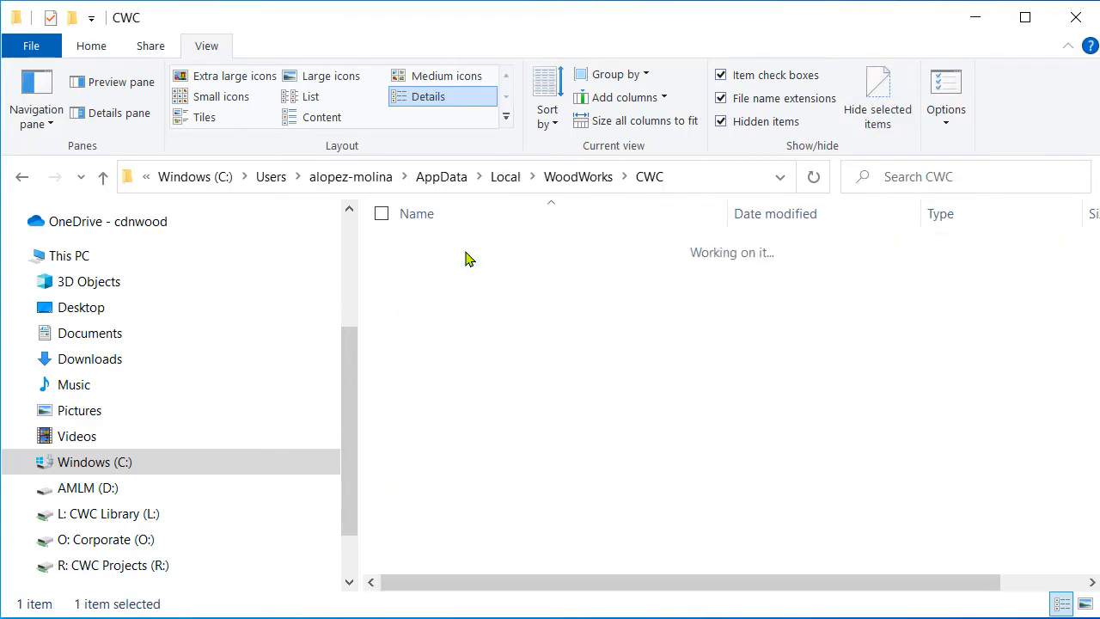
double_click(467, 255)
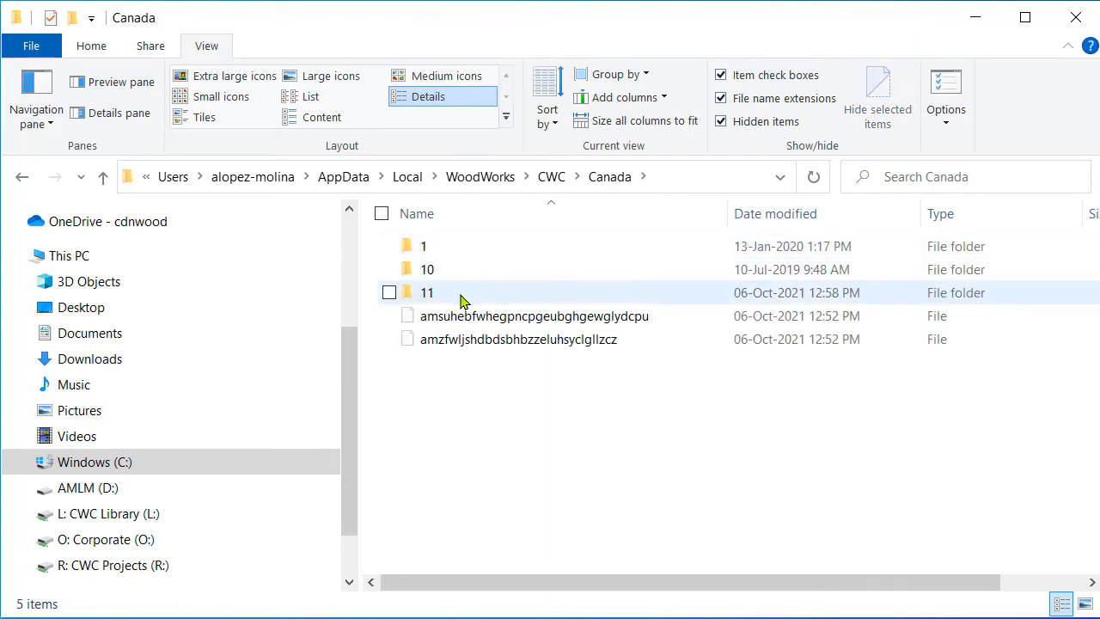
double_click(464, 294)
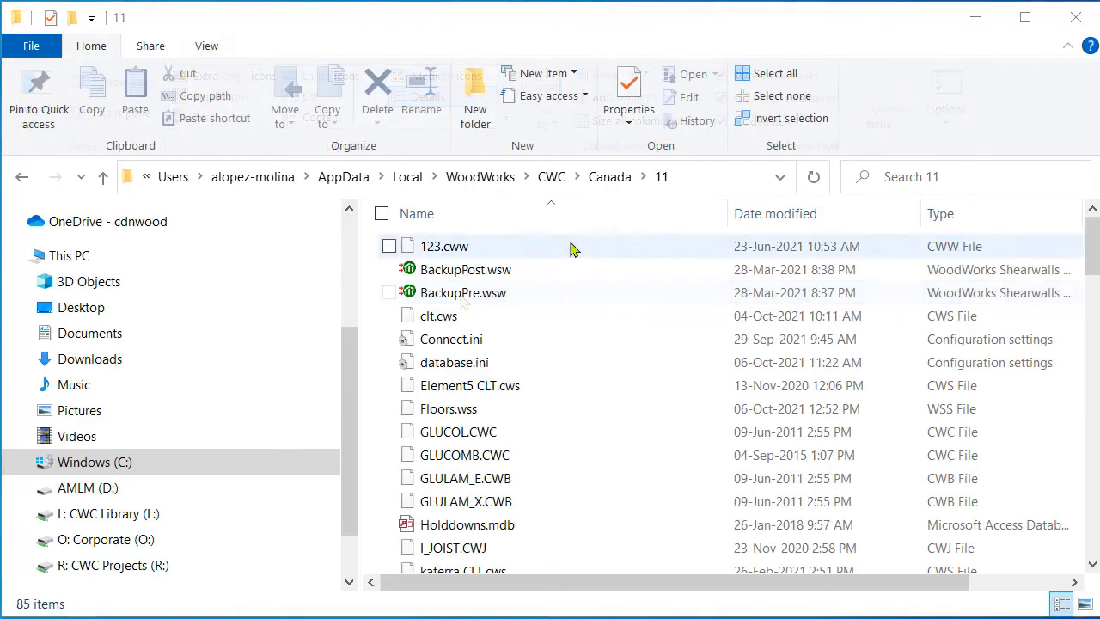
Find the Steel_Test.cwb file in folder 11 and move it to the Recycle Bin.
click(573, 248)
text(shear)
click(556, 359)
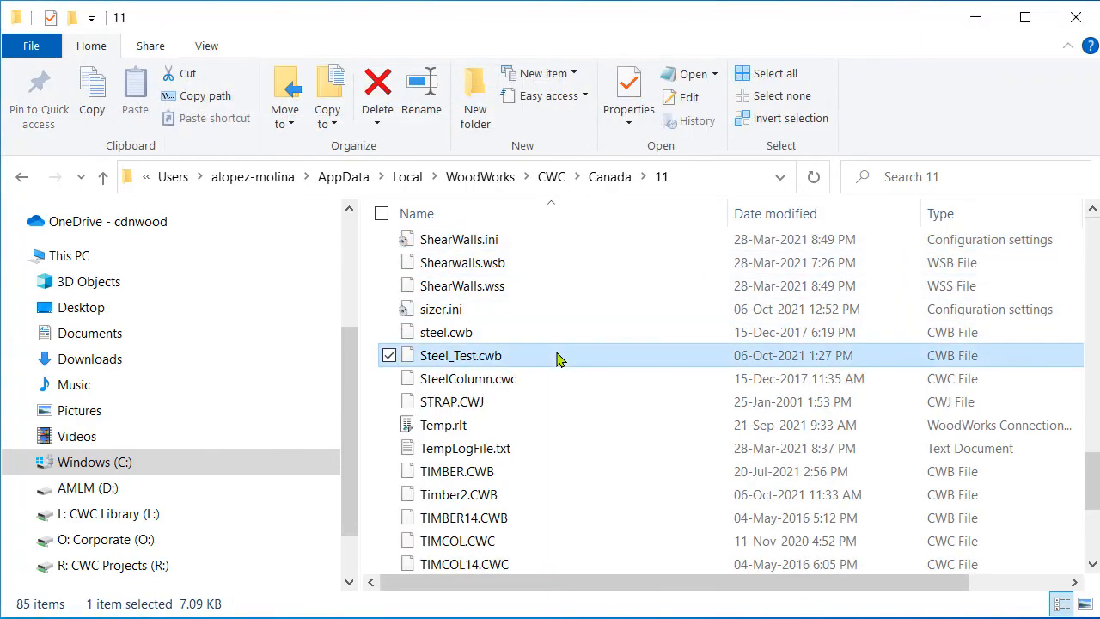
click(379, 86)
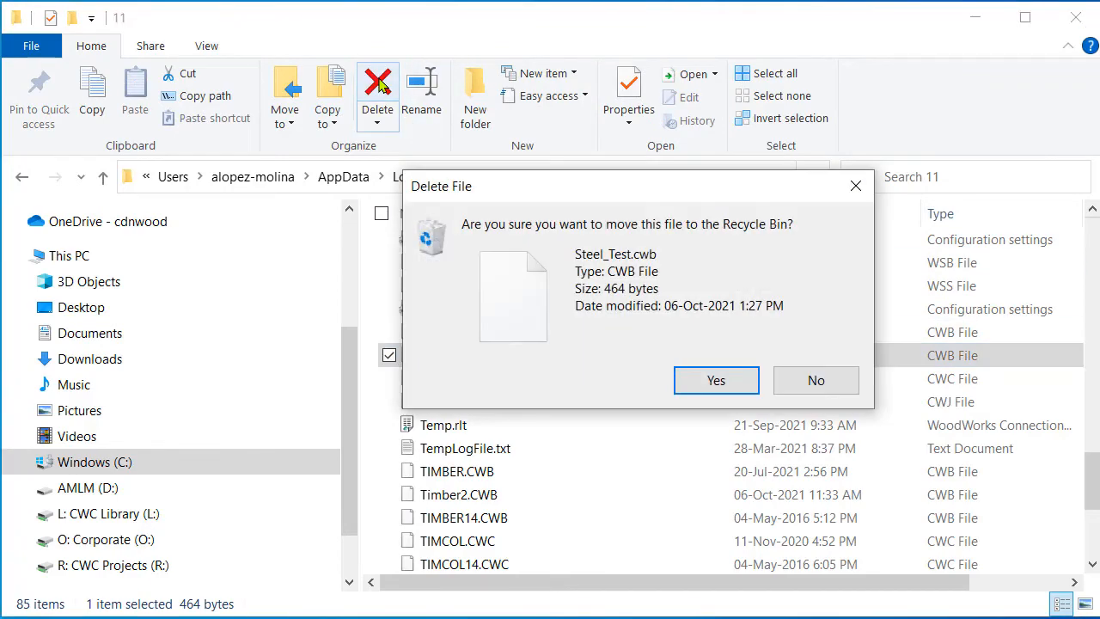
click(703, 388)
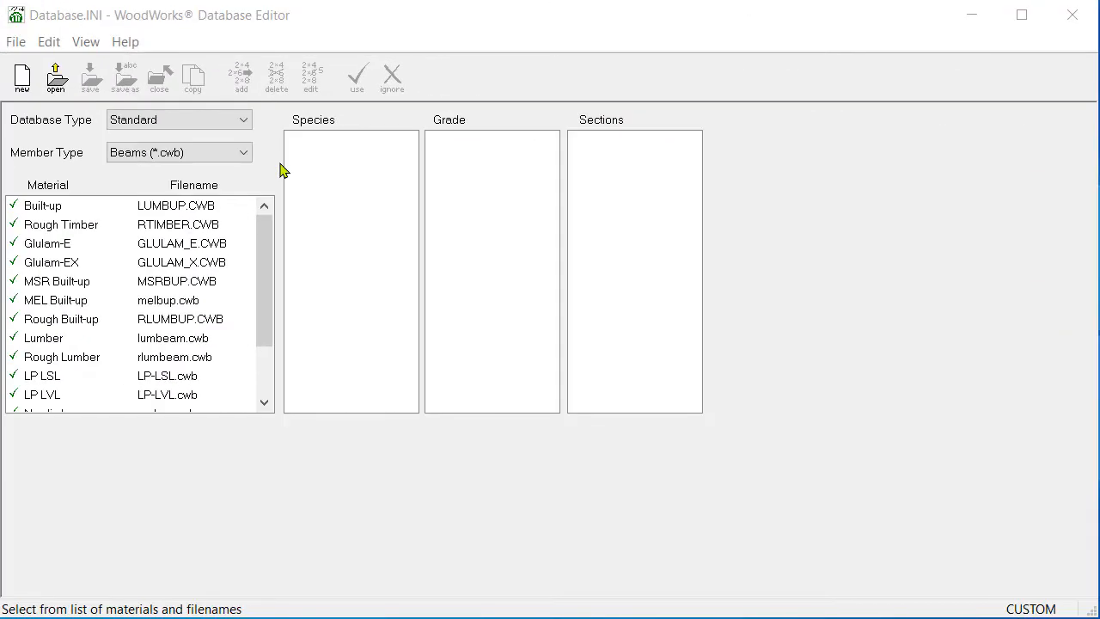
Switch to the WoodWorks Database Editor and list the Custom database's beam materials.
click(228, 125)
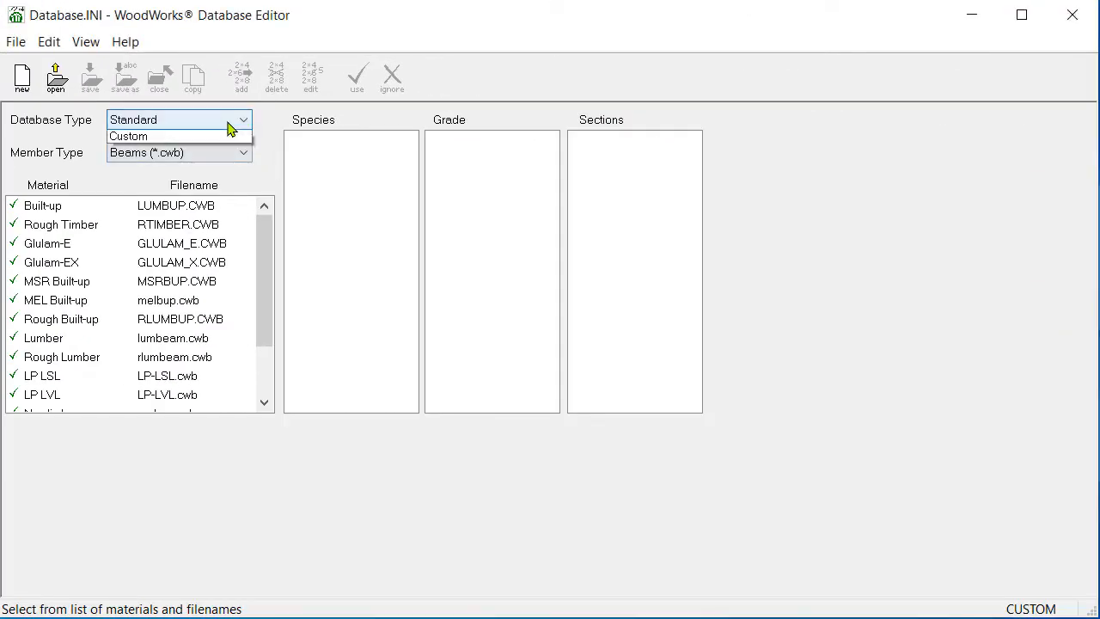
click(229, 149)
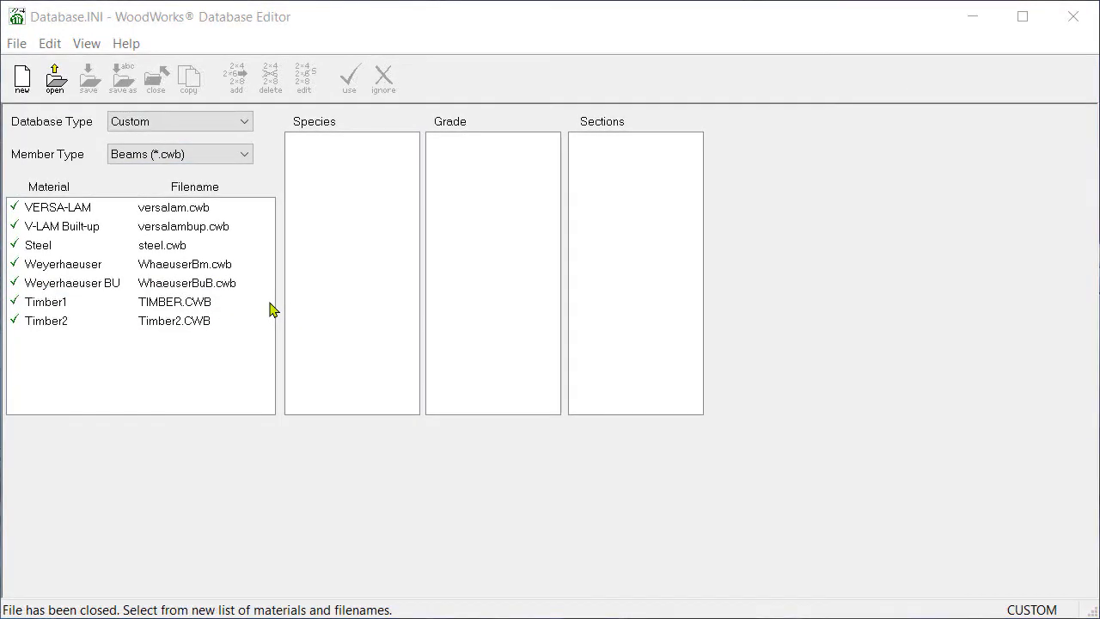
Open the Timber2 material and start adding a new beam material to the custom database.
click(225, 336)
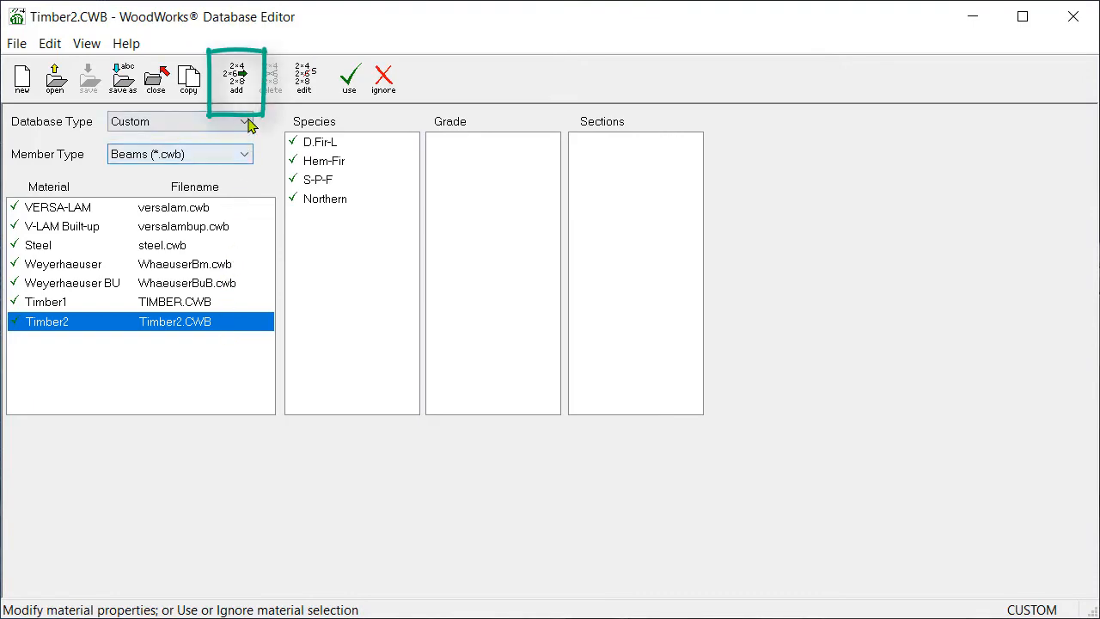
click(248, 86)
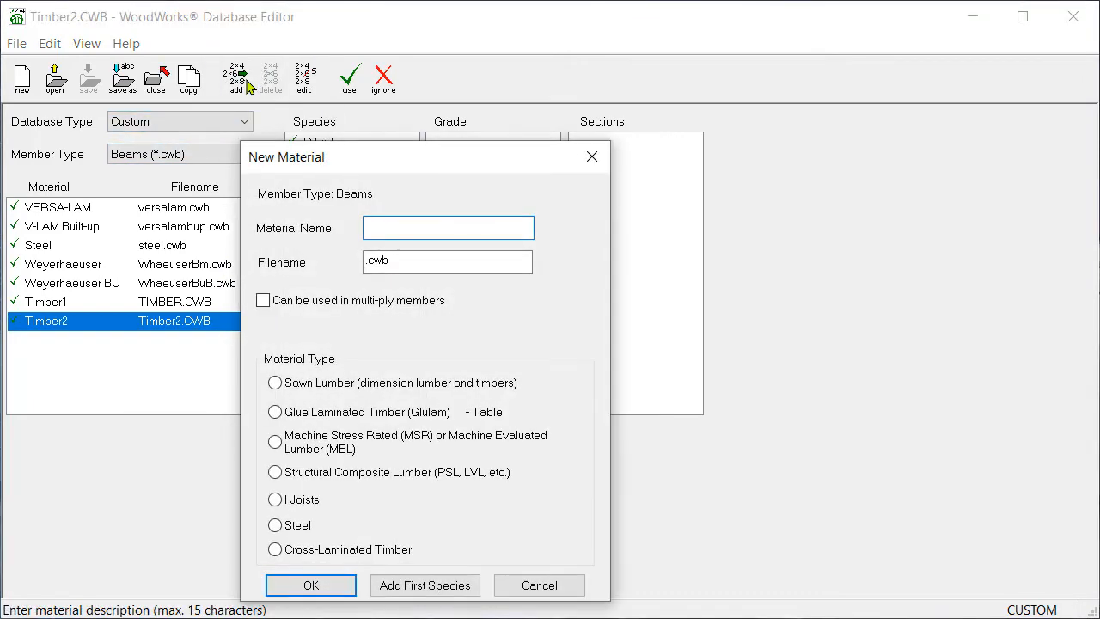